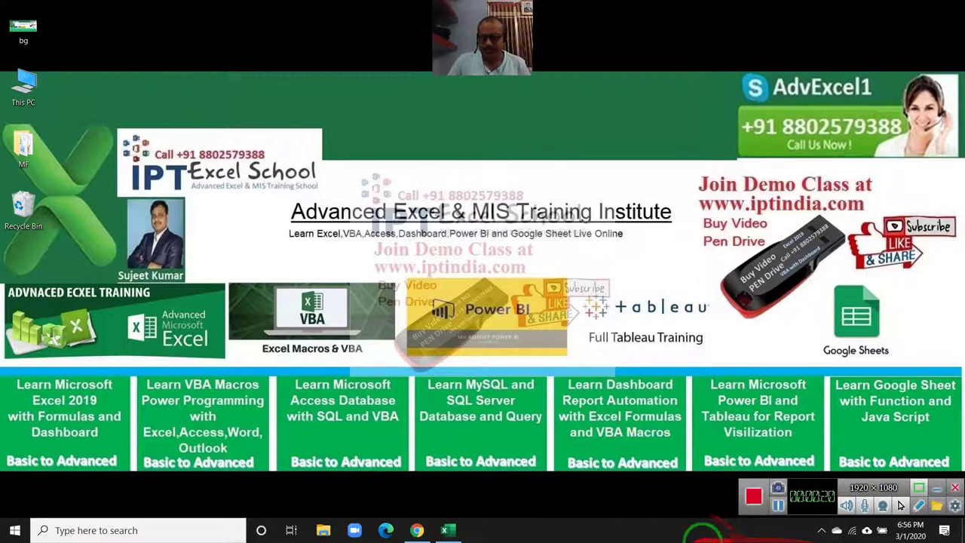
# Step: Start Excel with blank Book1, select cell B16, and close the Document Recovery pane
pyautogui.click(446, 531)
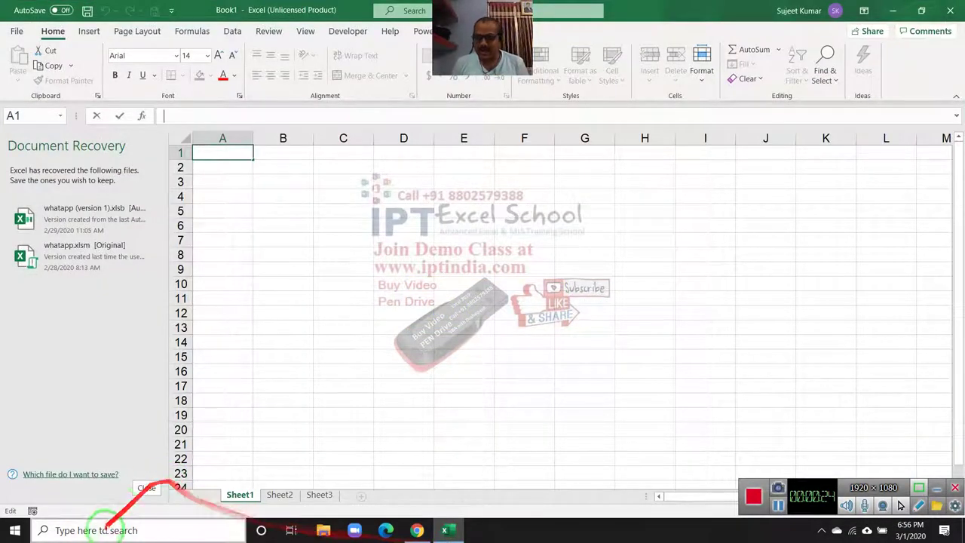
pyautogui.click(148, 488)
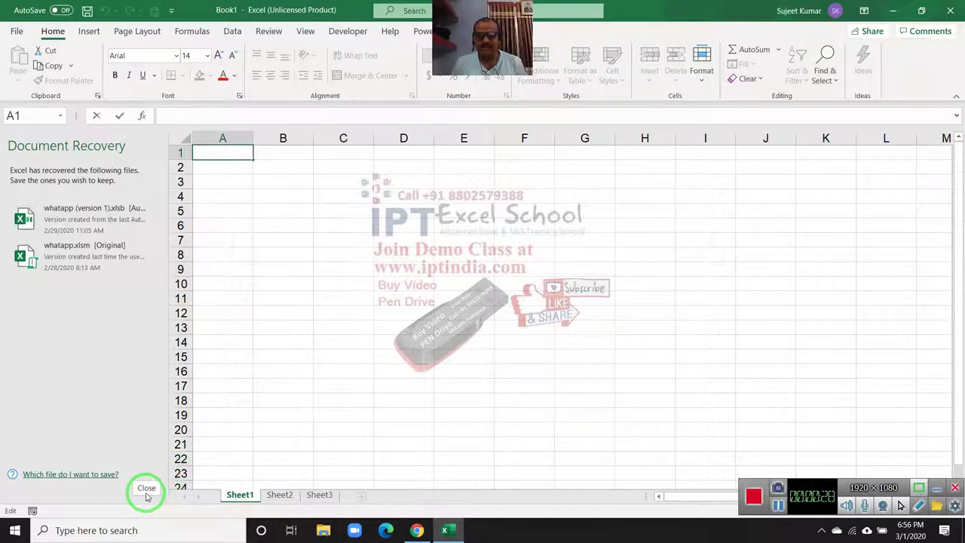
pyautogui.click(265, 370)
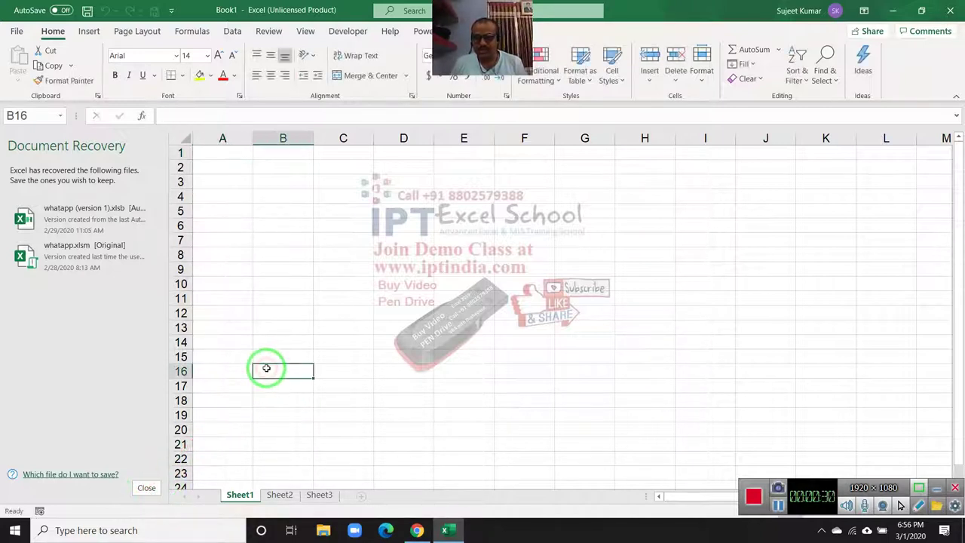
pyautogui.click(146, 488)
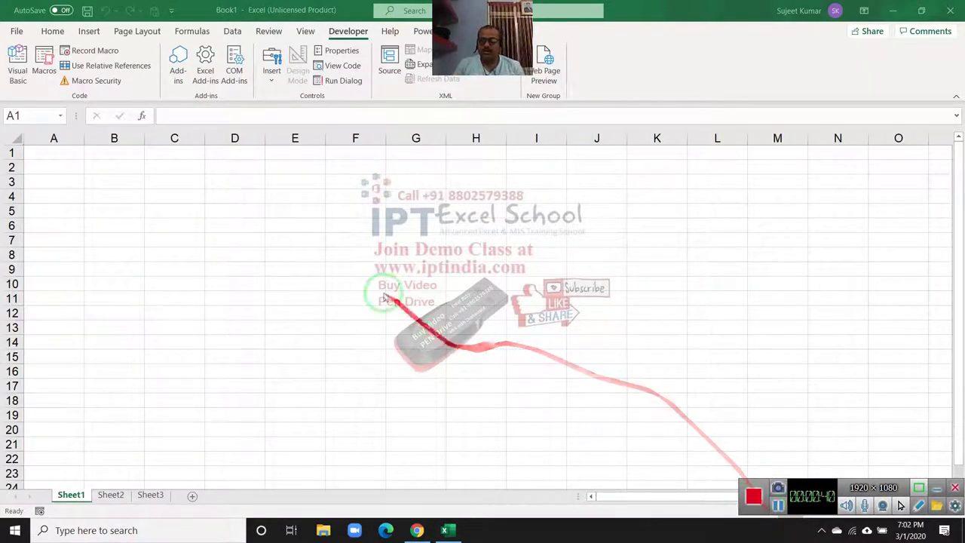
# Step: Open the Visual Basic editor and insert a new code module
pyautogui.click(42, 63)
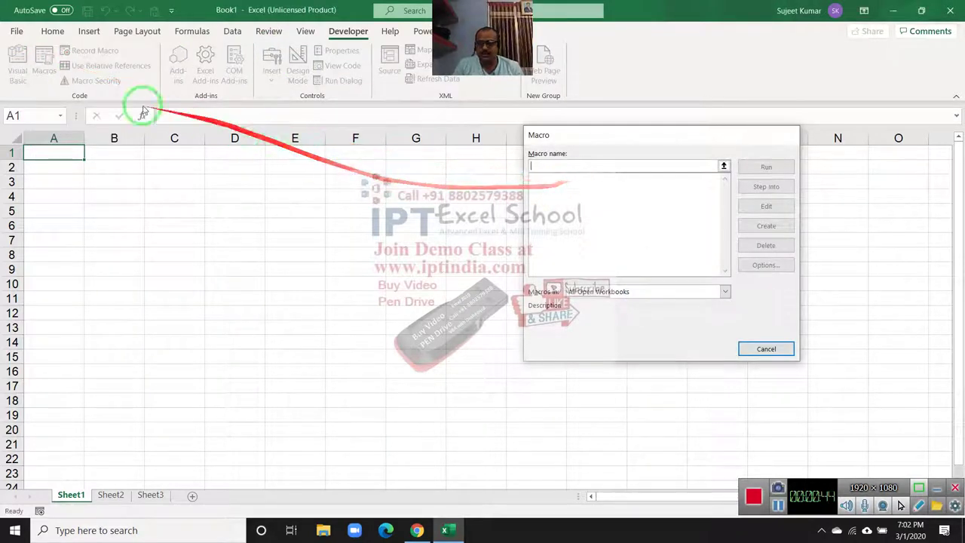
pyautogui.press('Escape')
pyautogui.click(18, 61)
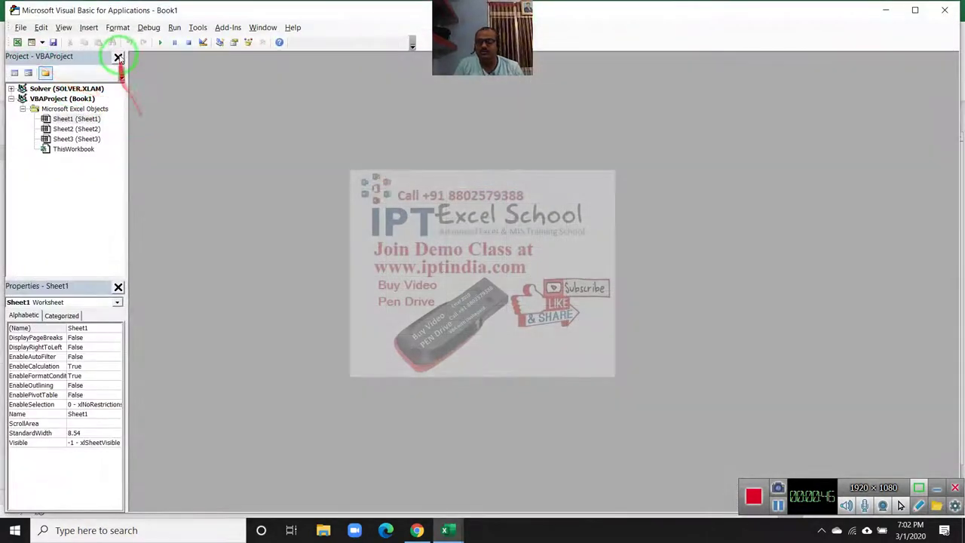
pyautogui.click(89, 27)
pyautogui.click(108, 68)
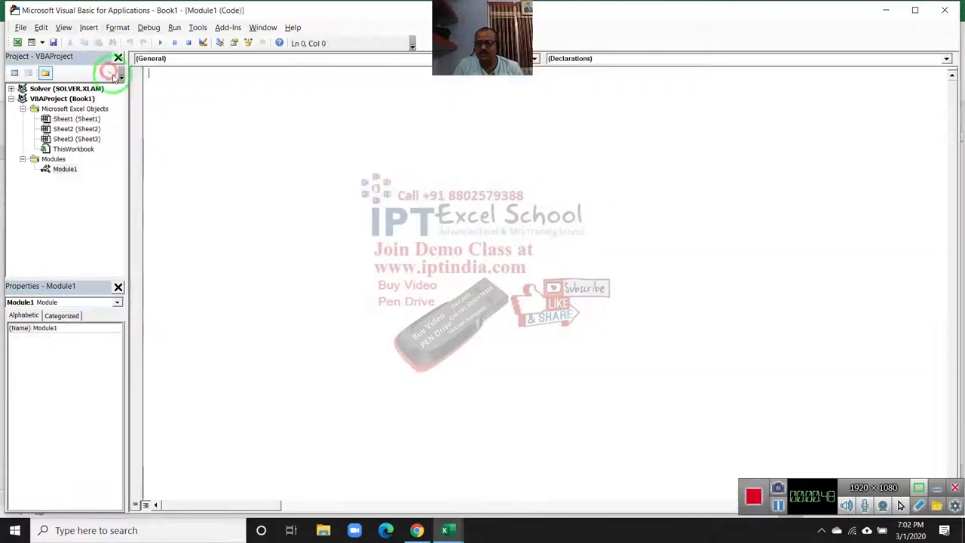
# Step: Write Sub rr() containing MsgBox "Hi " in Module1 and run it
pyautogui.click(186, 134)
pyautogui.write('sub rr()')
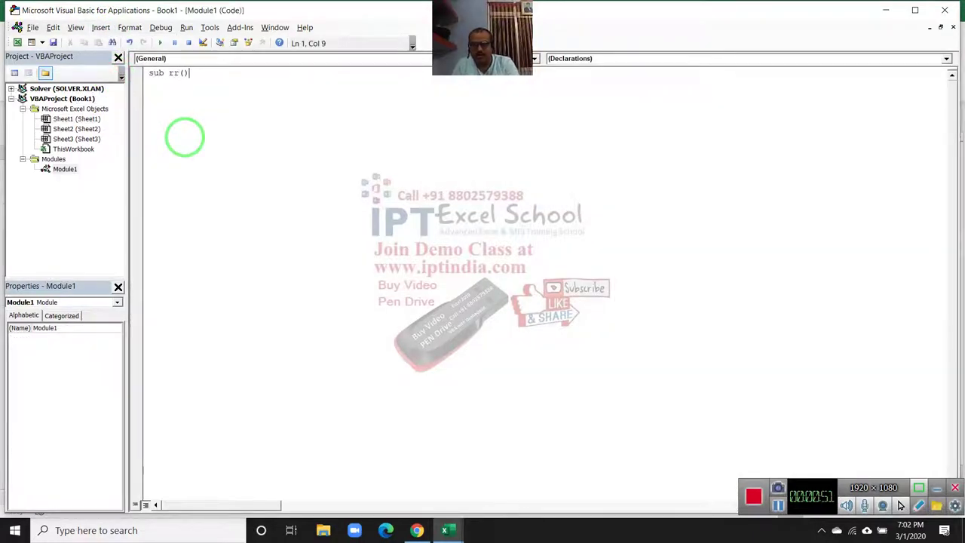
pyautogui.press('Return')
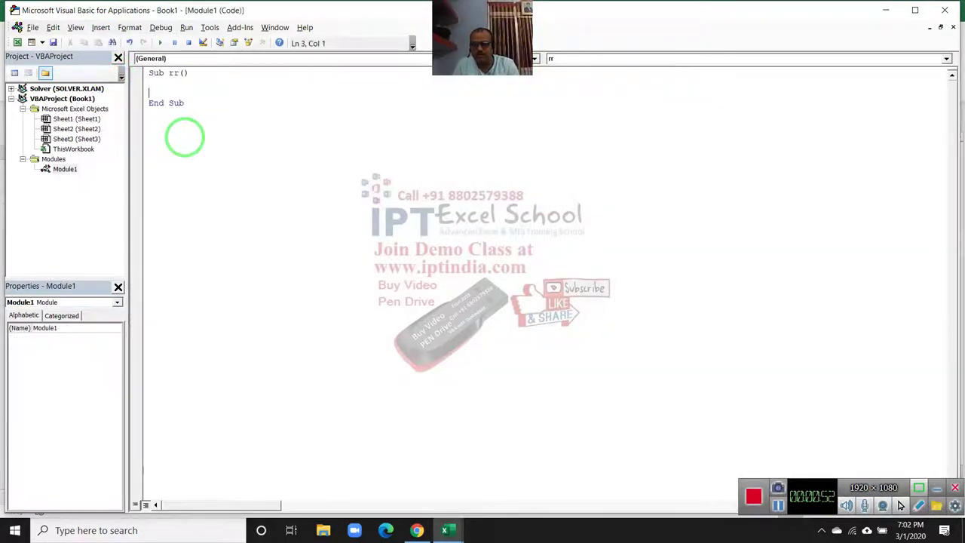
pyautogui.press('Return')
pyautogui.write('msgb')
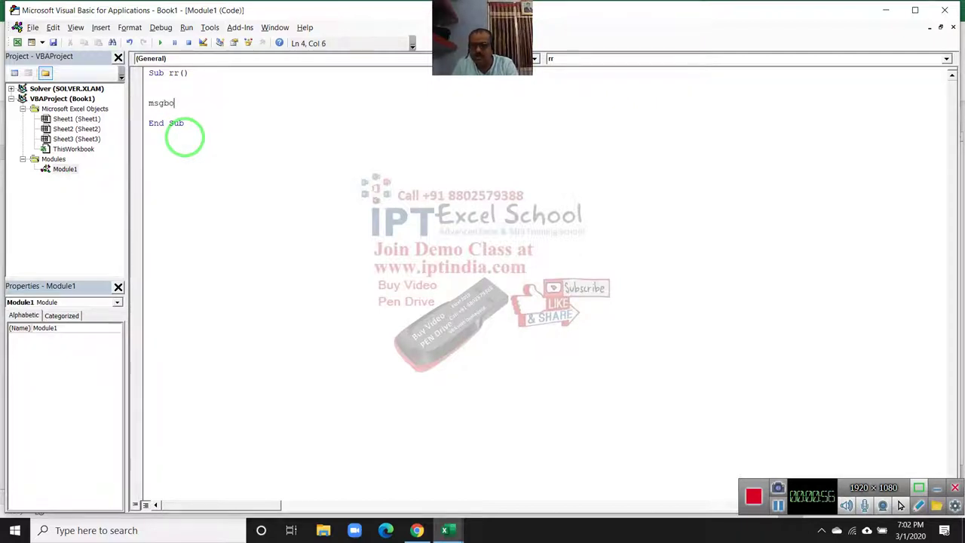
pyautogui.write('ox "H')
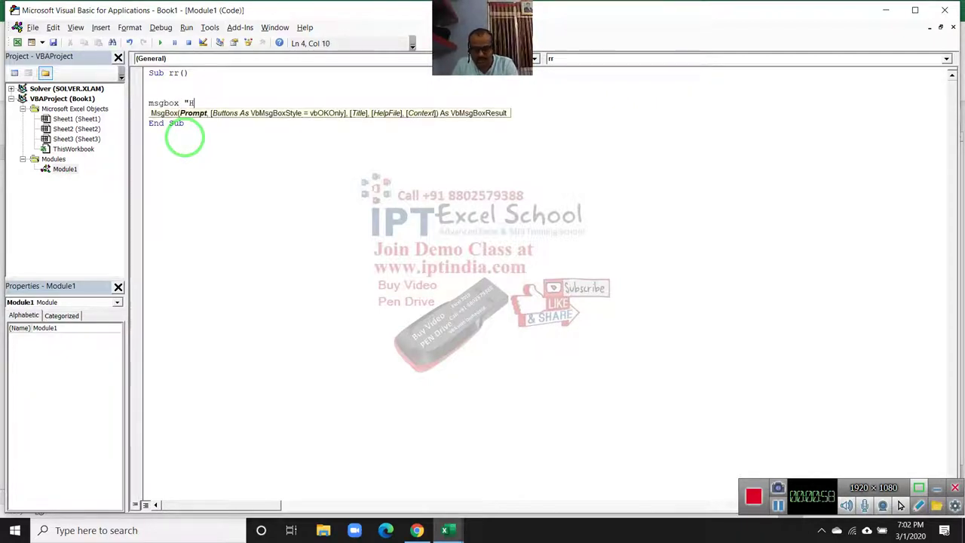
pyautogui.write('i')
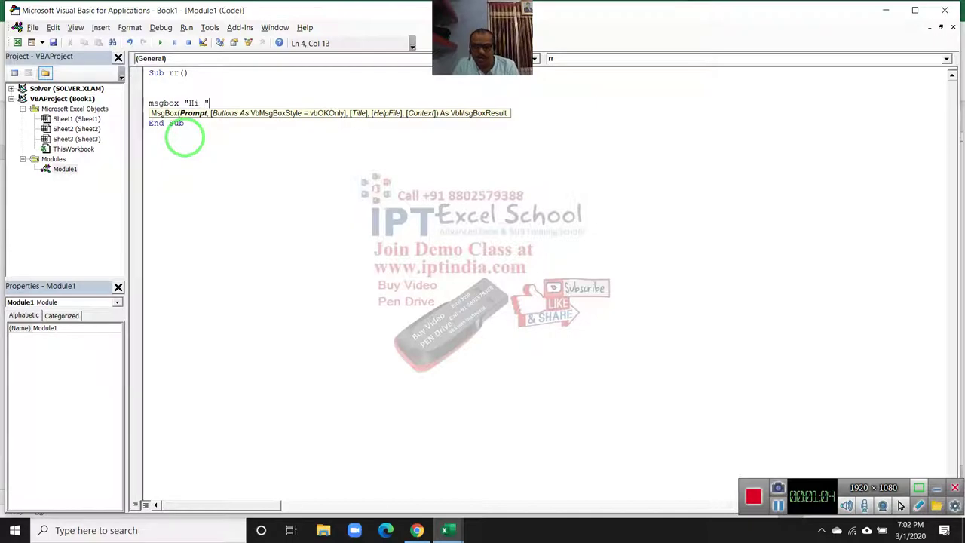
pyautogui.click(160, 42)
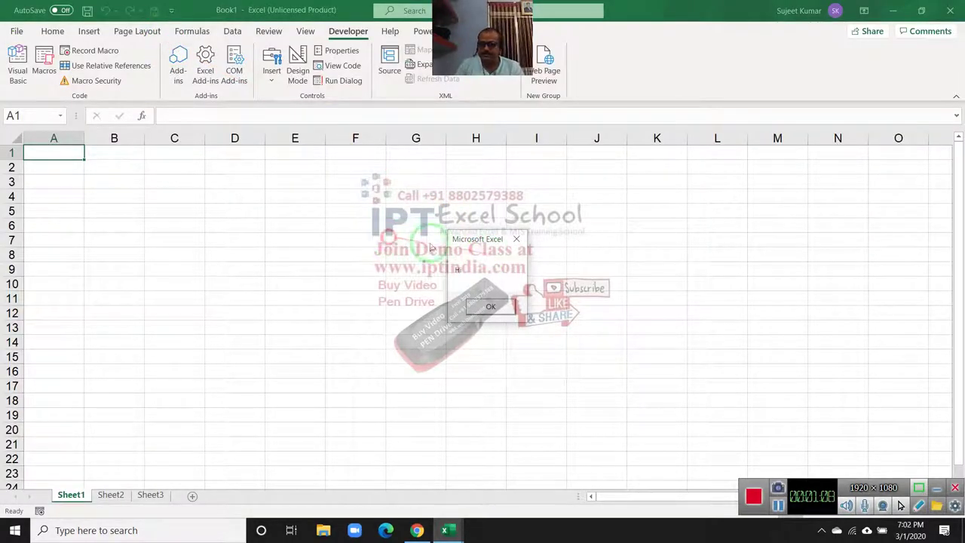
# Step: Dismiss the Hi message box, then delete the MsgBox line so rr is empty
pyautogui.moveTo(456, 249); pyautogui.dragTo(231, 205)
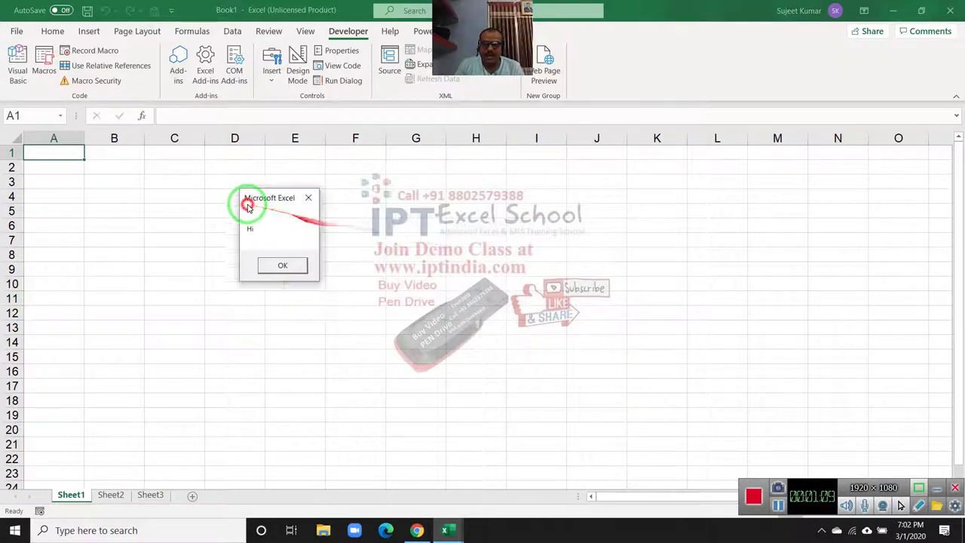
pyautogui.click(274, 267)
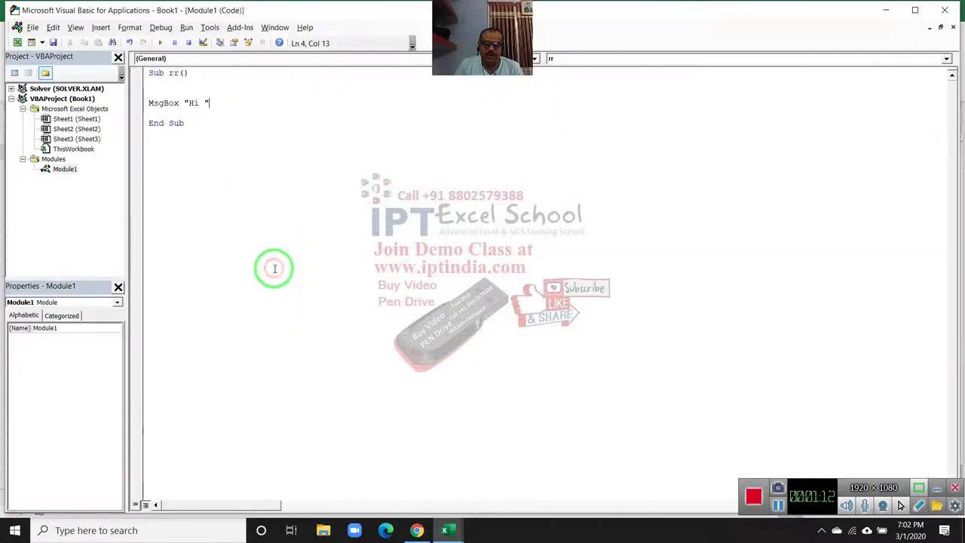
pyautogui.press('Return')
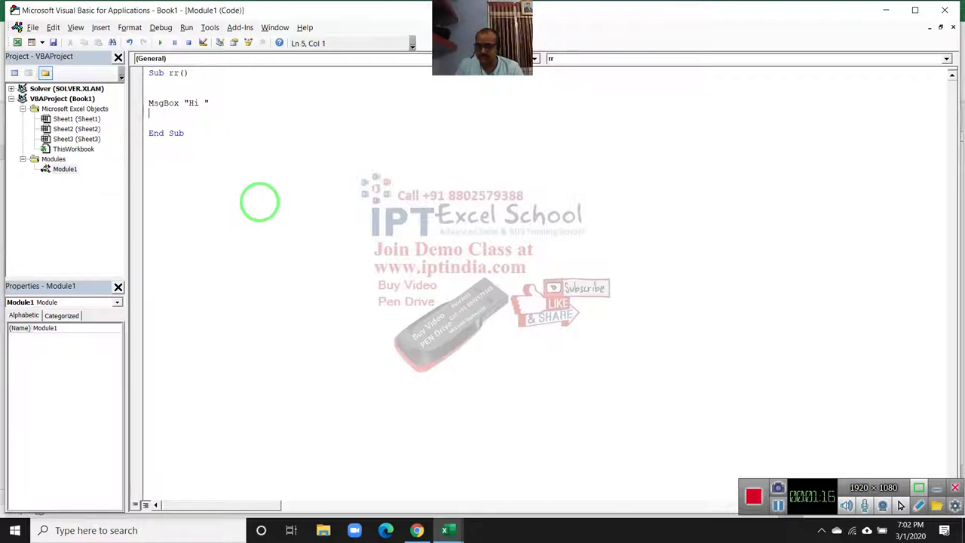
pyautogui.hotkey('shift', 'Down')
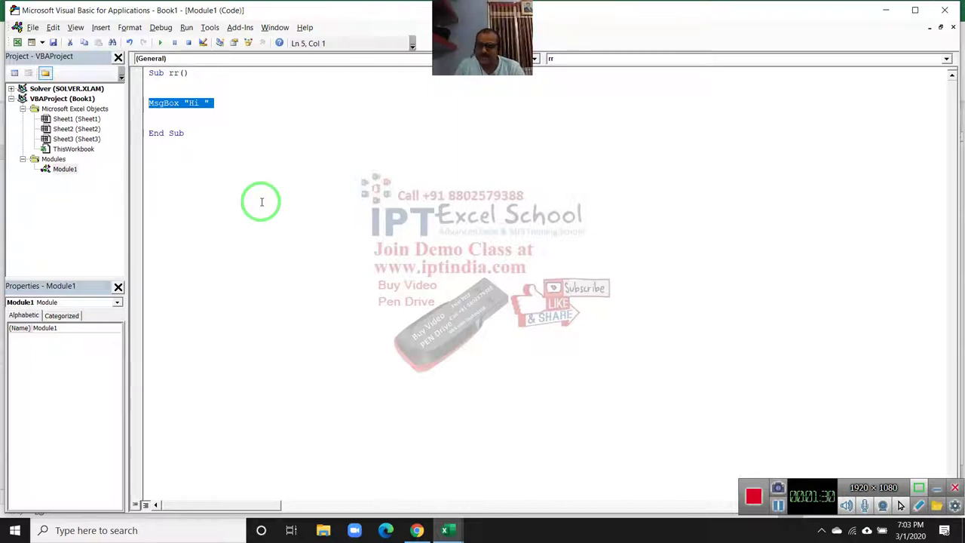
pyautogui.press('Delete')
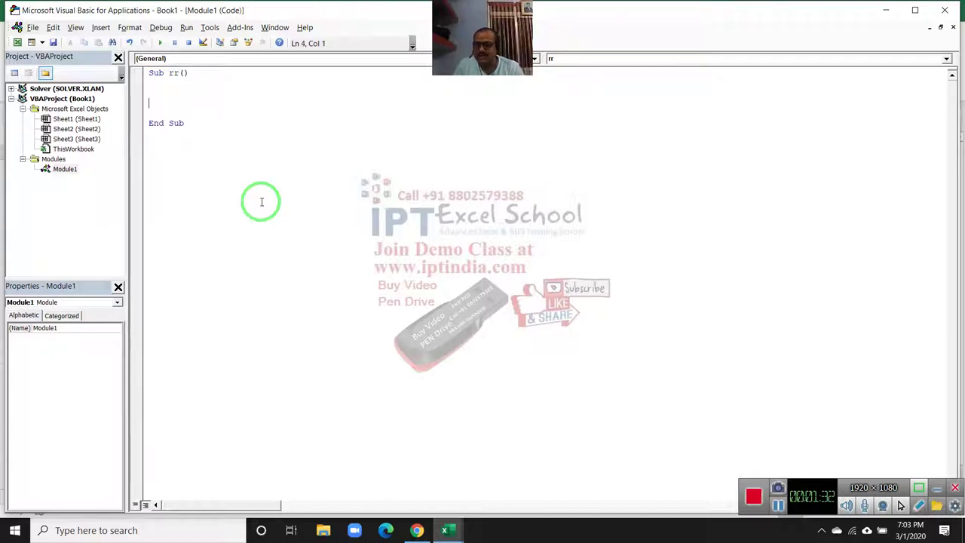
# Step: Insert a new UserForm and resize it into a wide, short window
pyautogui.click(102, 28)
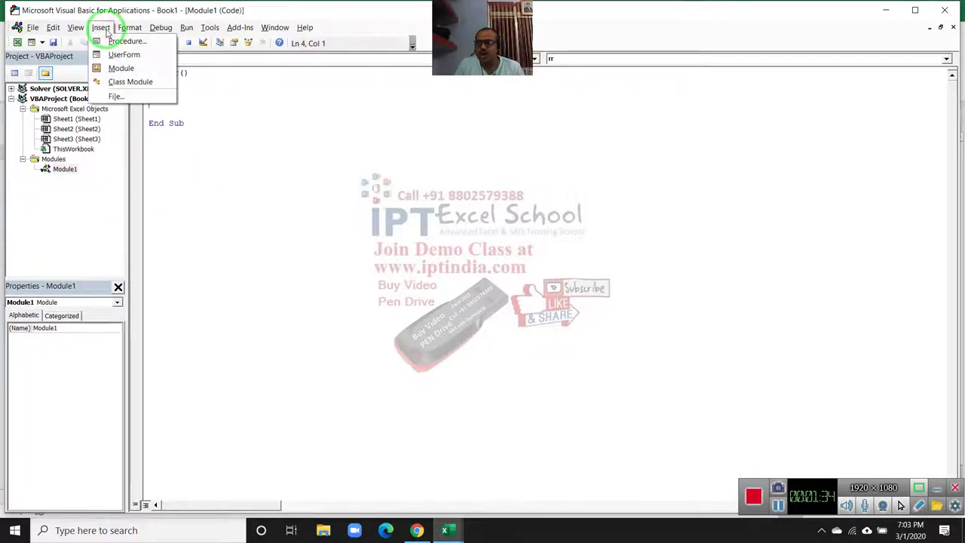
pyautogui.click(122, 54)
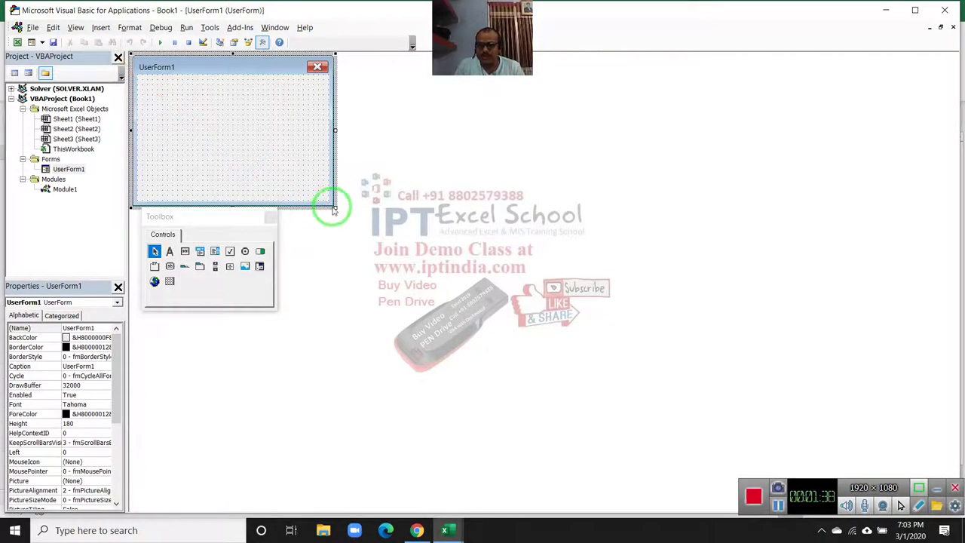
pyautogui.moveTo(332, 210); pyautogui.dragTo(513, 377)
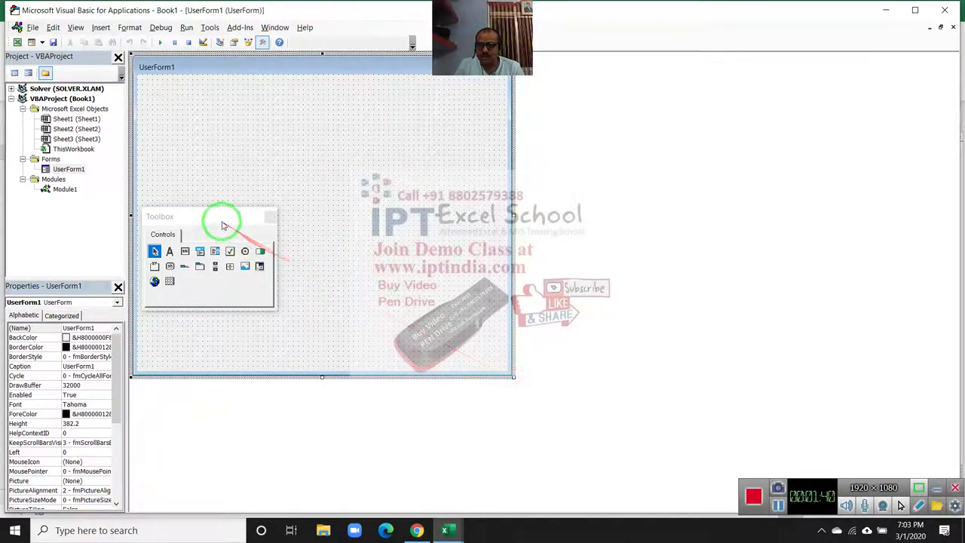
pyautogui.moveTo(218, 220); pyautogui.dragTo(662, 87)
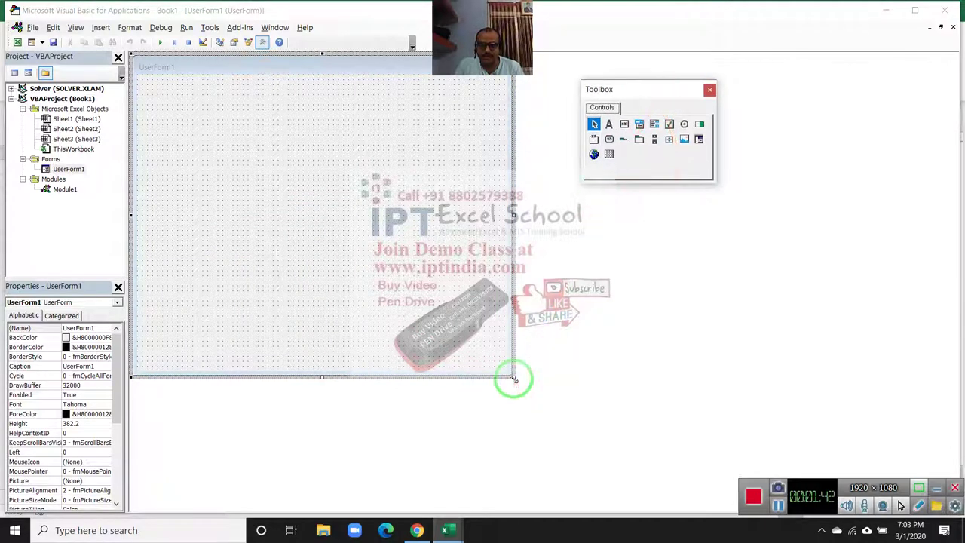
pyautogui.moveTo(513, 377)
pyautogui.mouseDown()
pyautogui.moveTo(540, 318)
pyautogui.moveTo(432, 193)
pyautogui.mouseUp()
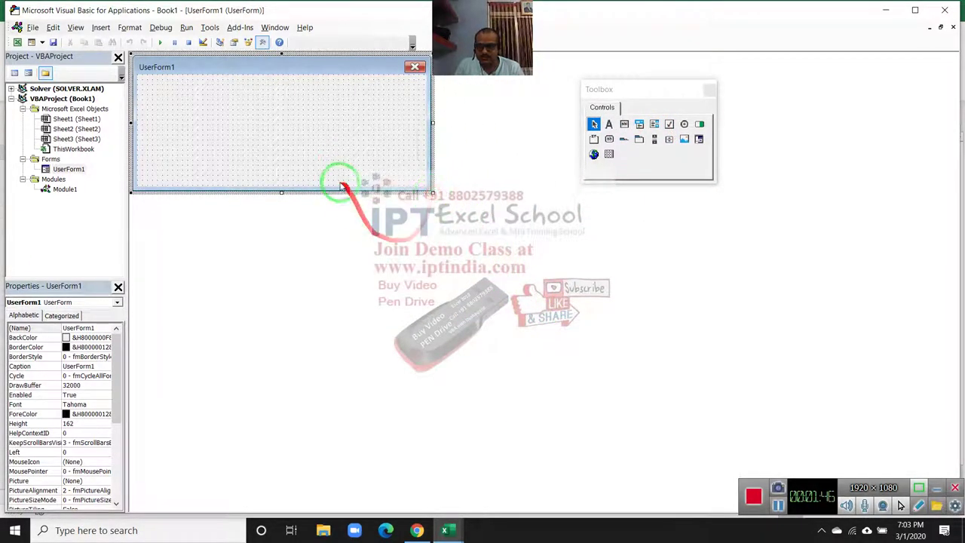
# Step: Set the UserForm's Caption property to Information
pyautogui.click(98, 366)
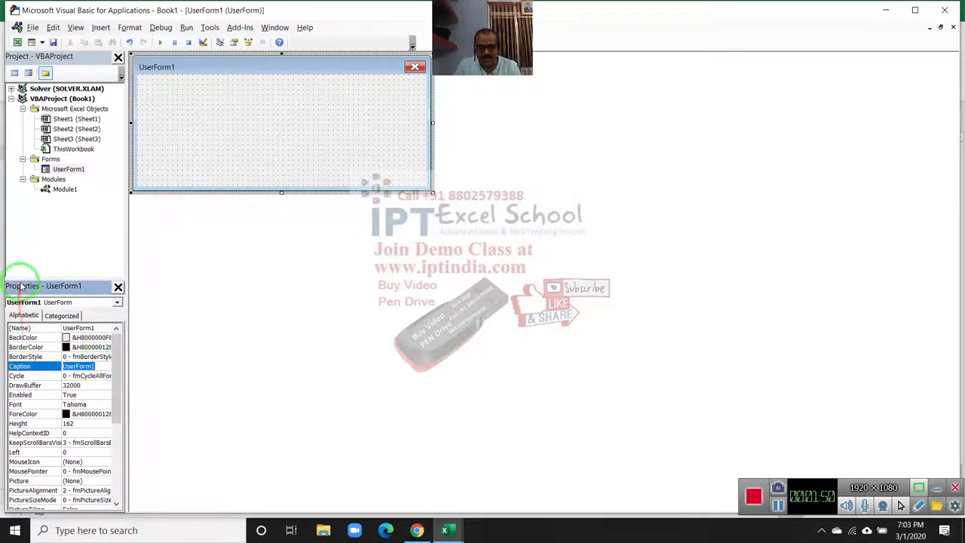
pyautogui.write('Information')
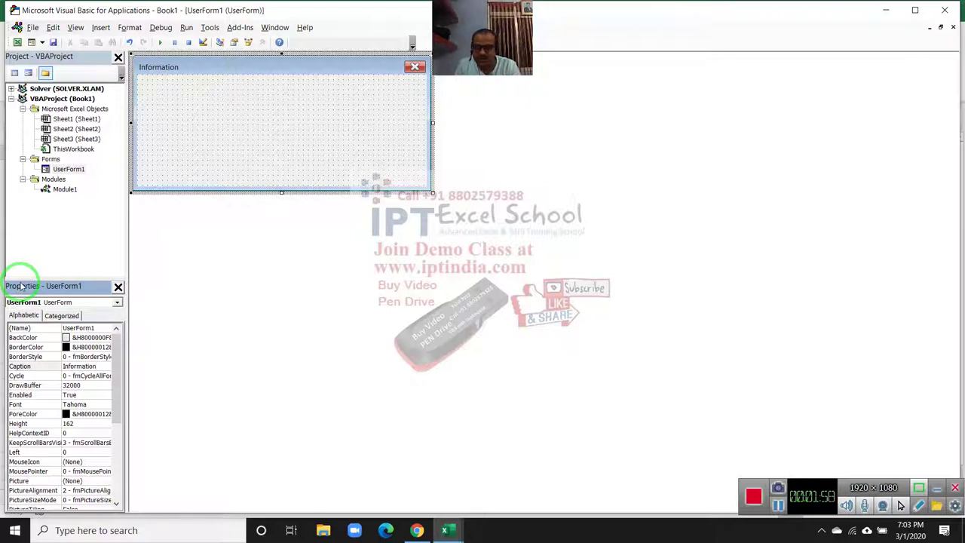
pyautogui.click(26, 355)
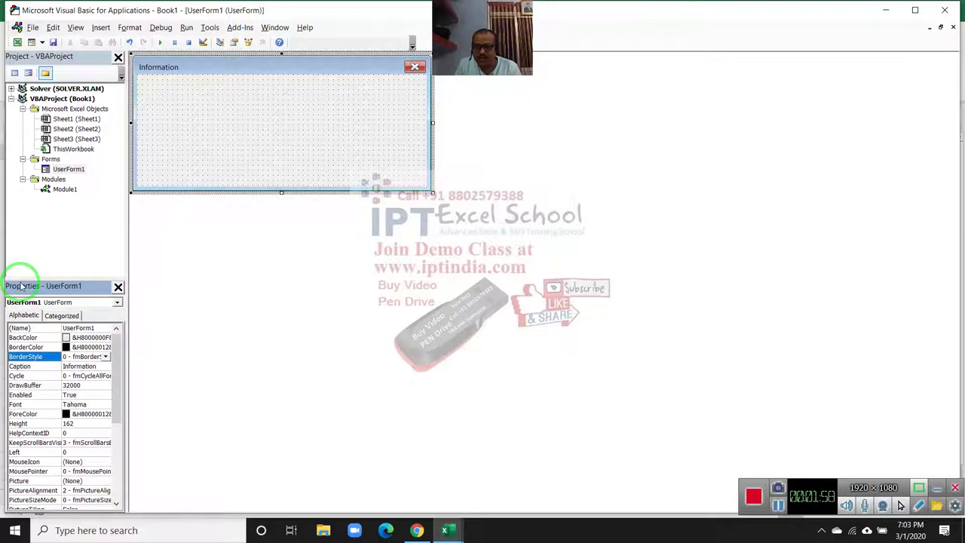
# Step: Draw a label captioned 'Your Data Have Been Processed' on UserForm1 and enlarge it to height 48
pyautogui.click(236, 103)
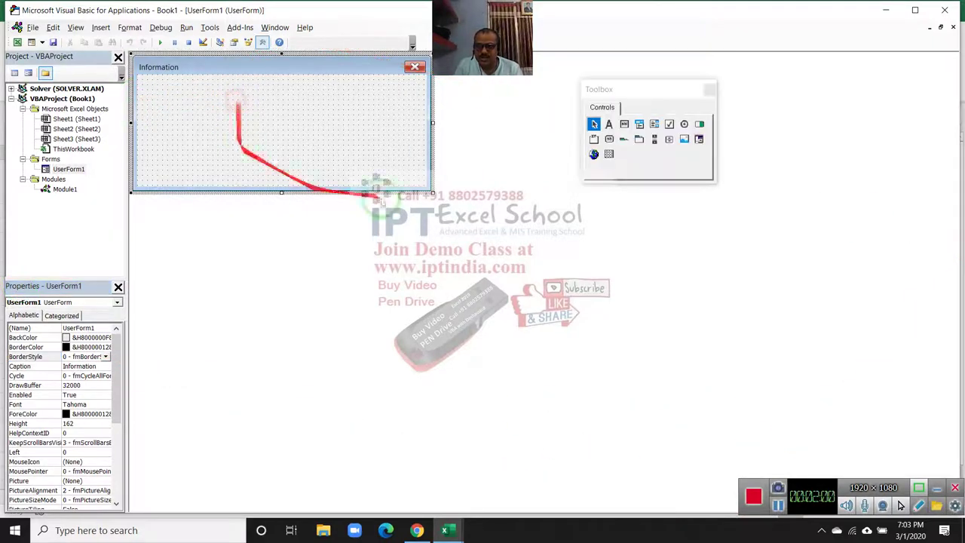
pyautogui.click(611, 125)
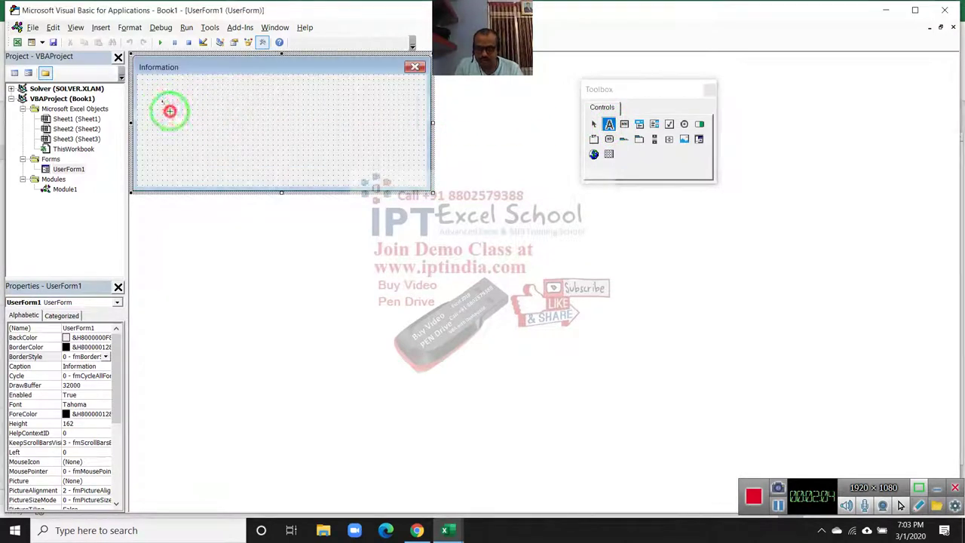
pyautogui.moveTo(162, 101); pyautogui.dragTo(379, 133)
pyautogui.click(281, 114)
pyautogui.write('Your Data Have Been Processed')
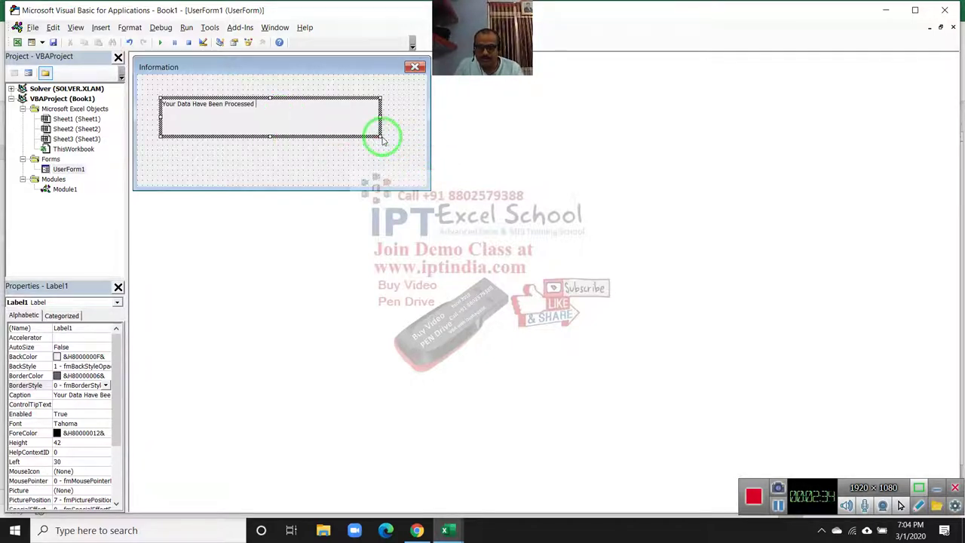
pyautogui.doubleClick(381, 138)
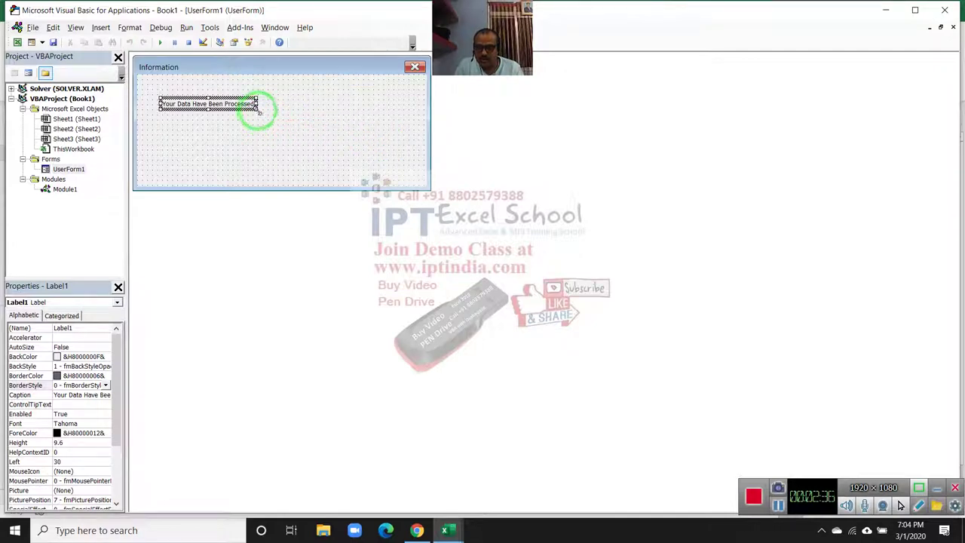
pyautogui.moveTo(257, 109); pyautogui.dragTo(306, 141)
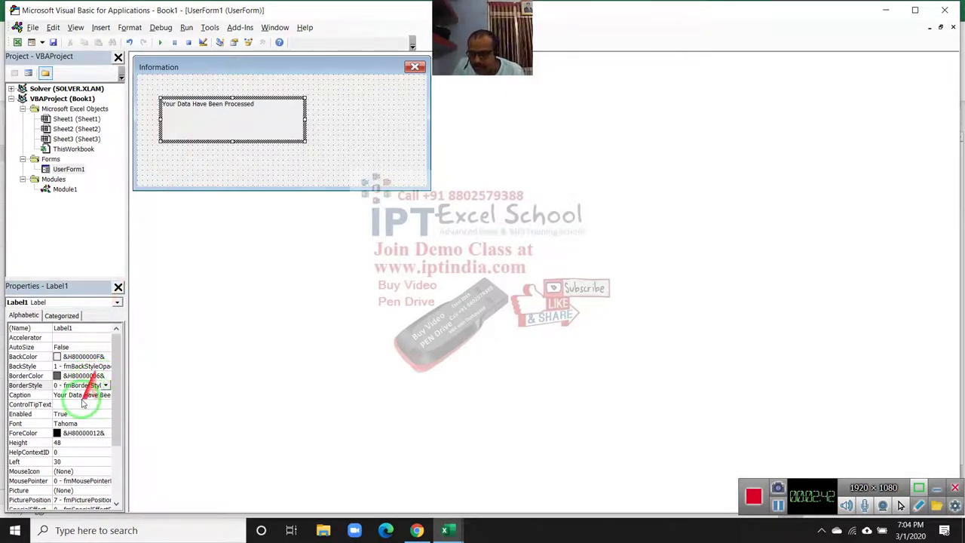
# Step: Give Label1 a larger font size and resize it so the text fits on one line
pyautogui.click(84, 423)
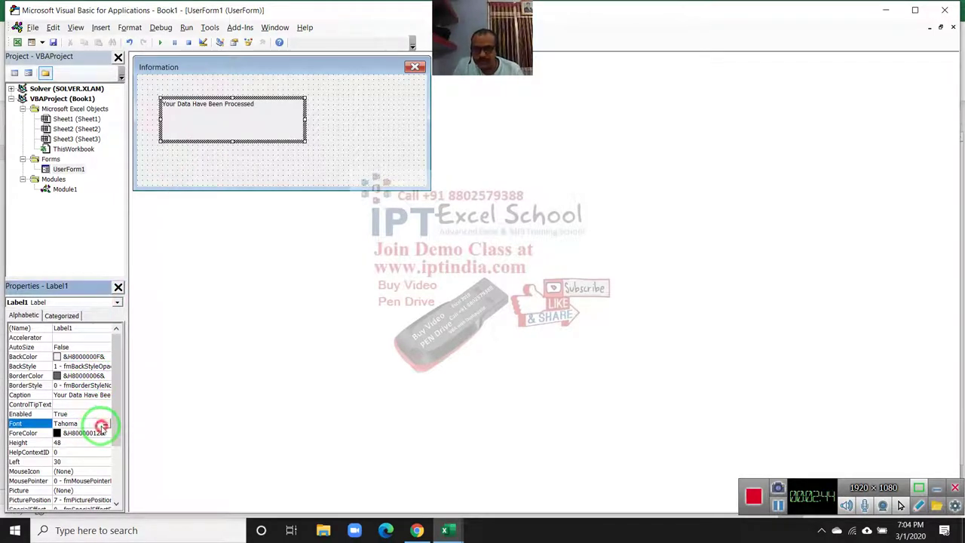
pyautogui.click(106, 423)
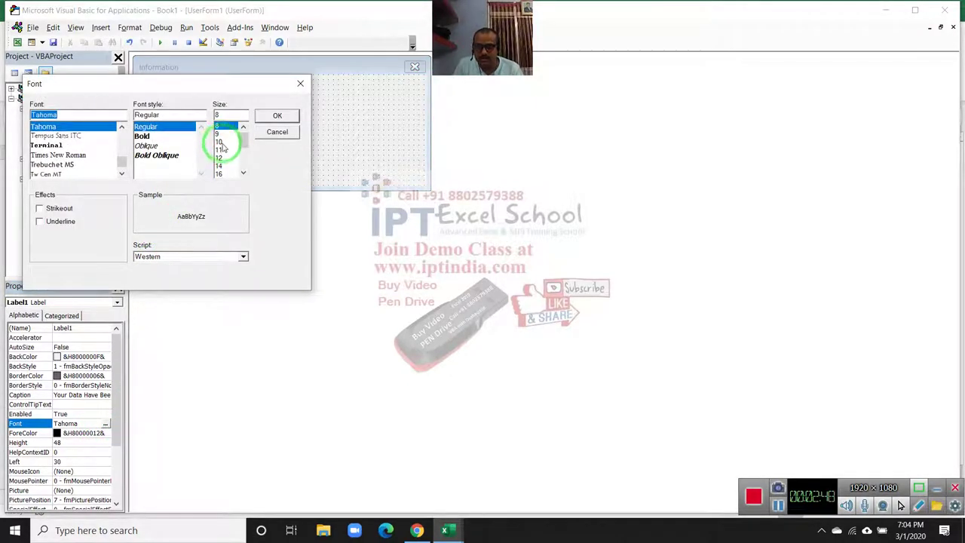
pyautogui.click(218, 150)
pyautogui.click(277, 115)
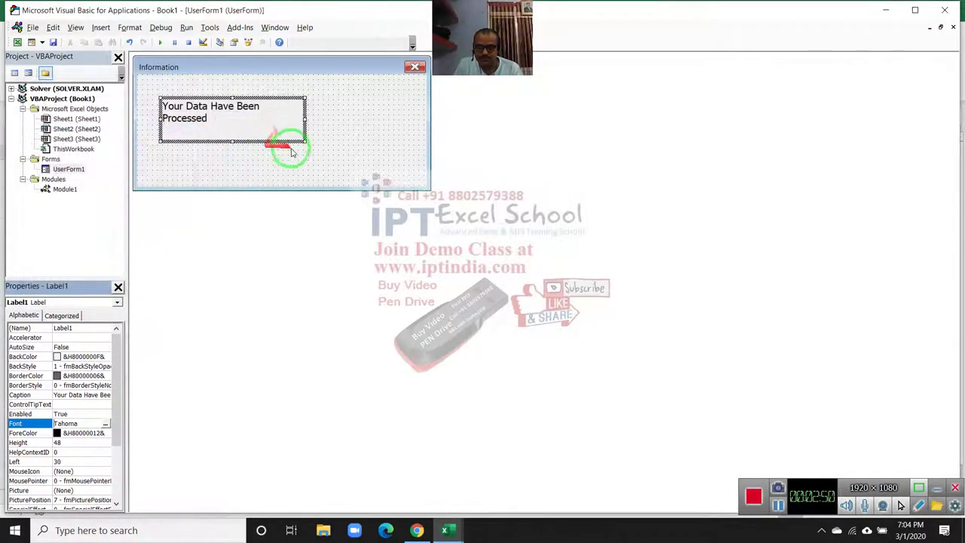
pyautogui.moveTo(306, 119); pyautogui.dragTo(347, 109)
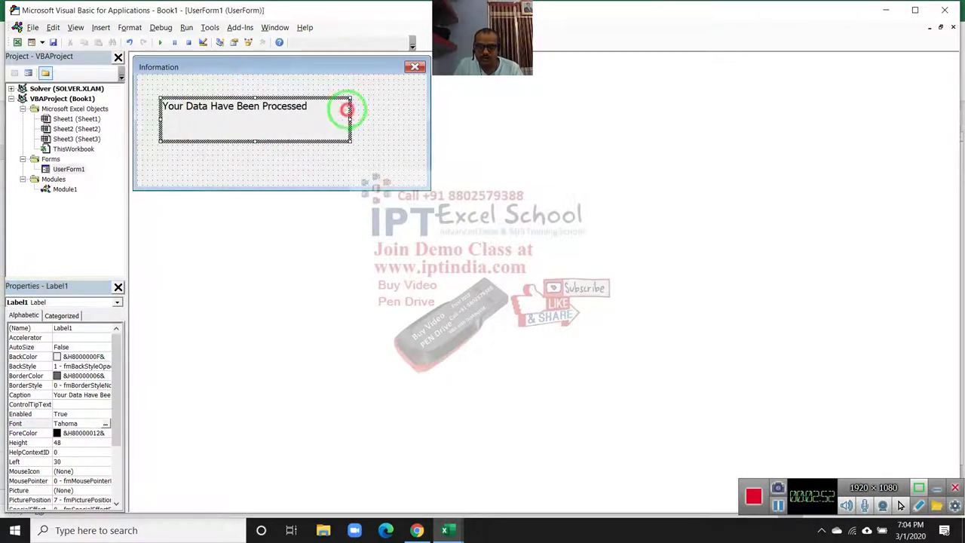
pyautogui.moveTo(255, 142); pyautogui.dragTo(254, 126)
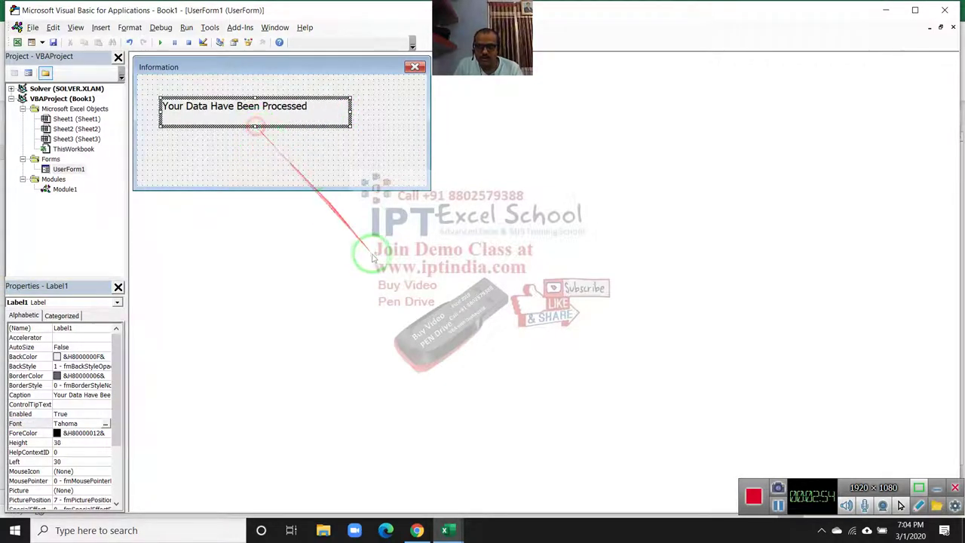
# Step: Shrink the Information form to height 94.8 around the label and open Module1's code
pyautogui.click(411, 177)
pyautogui.moveTo(429, 190)
pyautogui.mouseDown()
pyautogui.moveTo(423, 166)
pyautogui.moveTo(360, 137)
pyautogui.mouseUp()
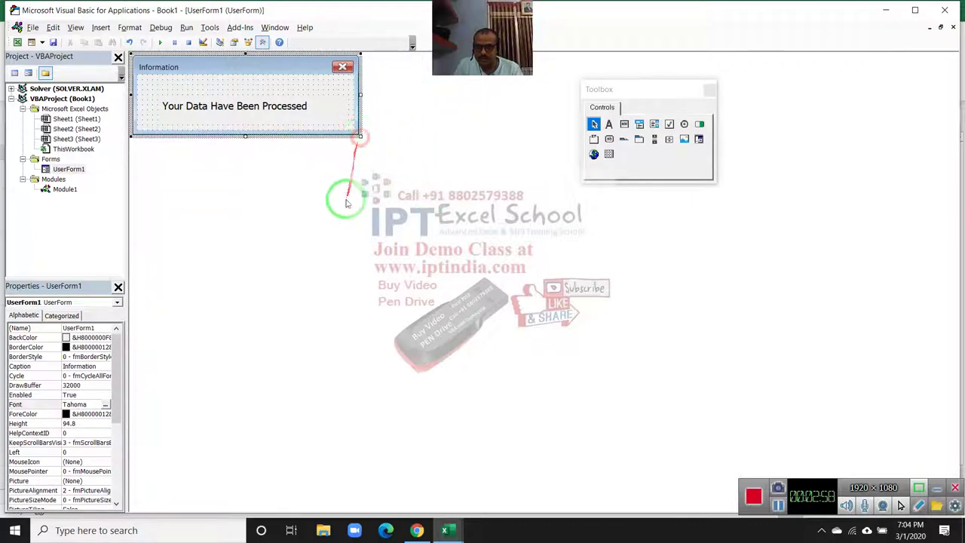
pyautogui.doubleClick(65, 189)
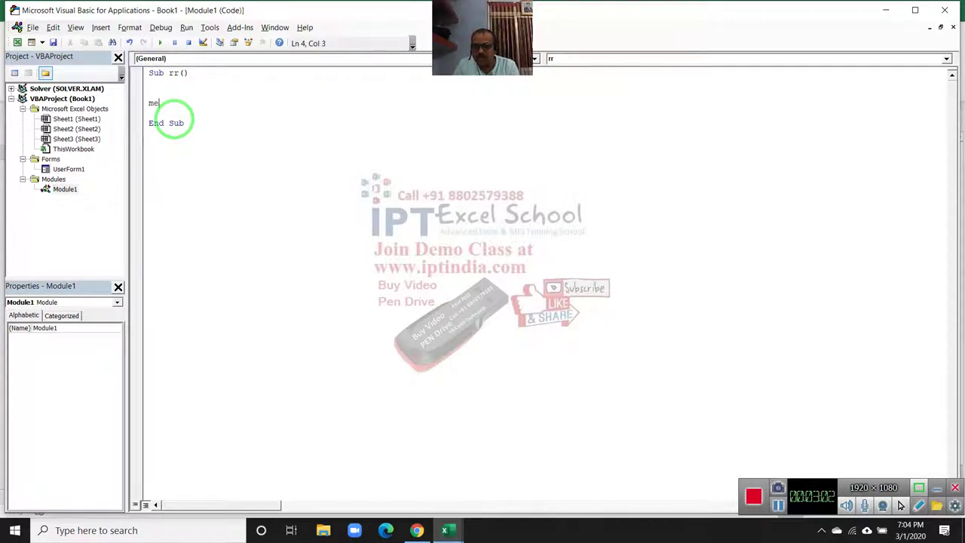
# Step: Put UserForm1.Show inside the rr macro
pyautogui.press('BackSpace')
pyautogui.press('BackSpace')
pyautogui.write('userform1')
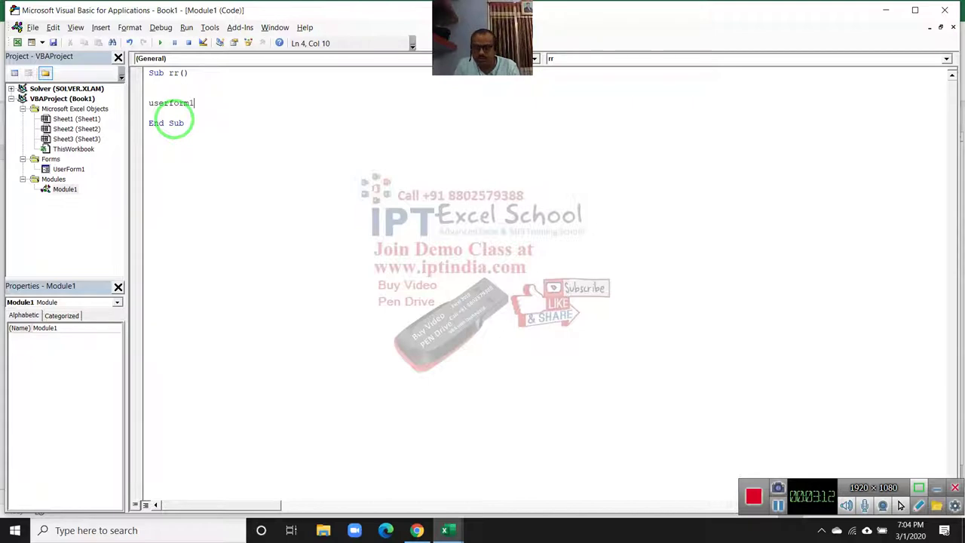
pyautogui.write('.sh')
pyautogui.press('Tab')
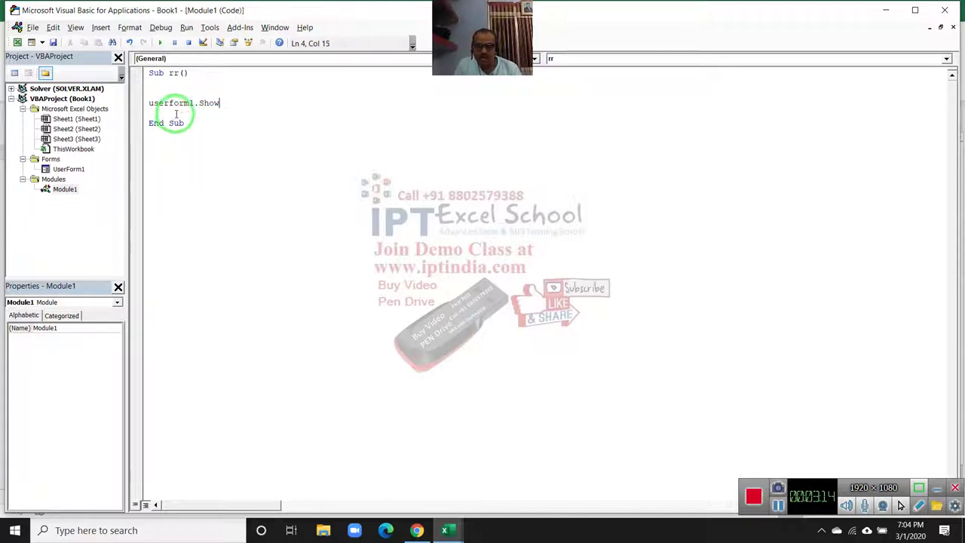
pyautogui.click(269, 155)
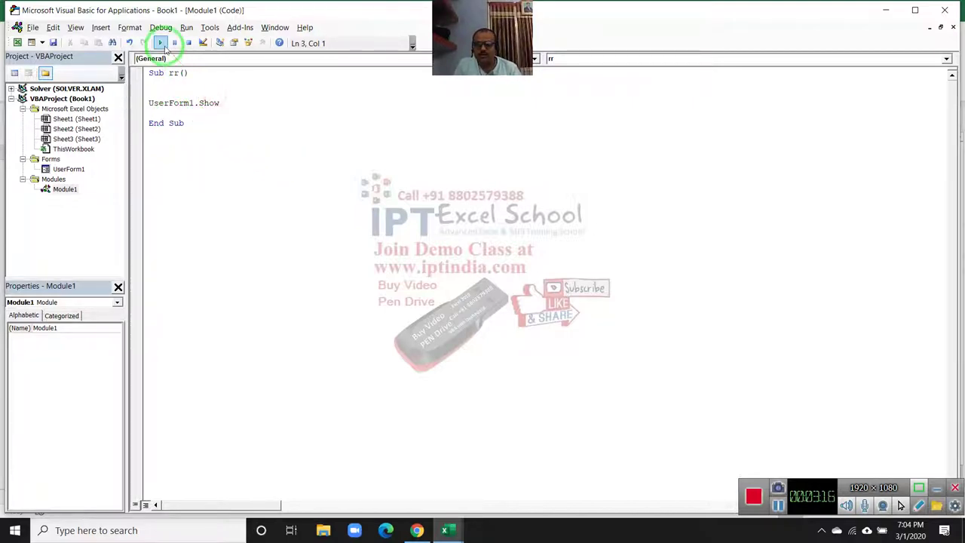
# Step: Run rr to confirm the Information form appears, close it, and return to Module1's code
pyautogui.click(159, 42)
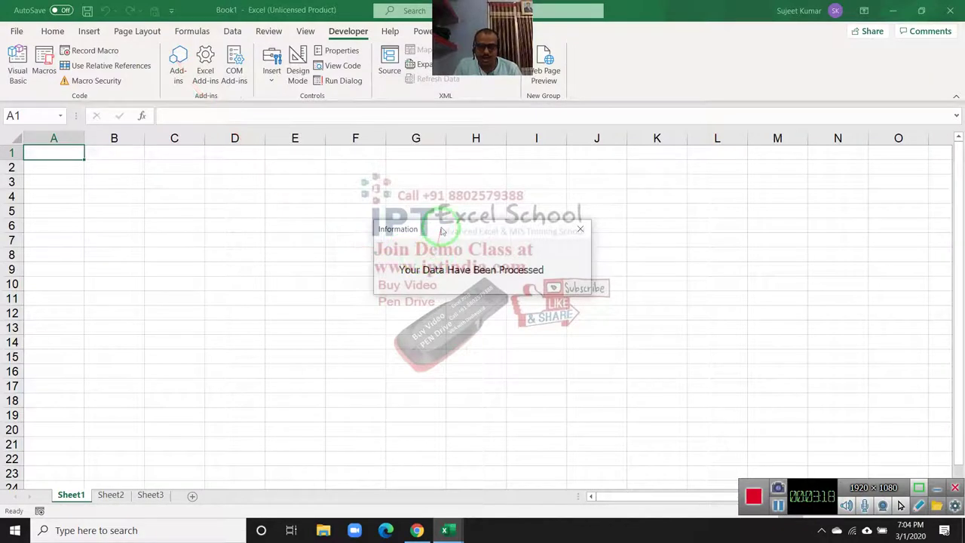
pyautogui.moveTo(442, 225); pyautogui.dragTo(327, 204)
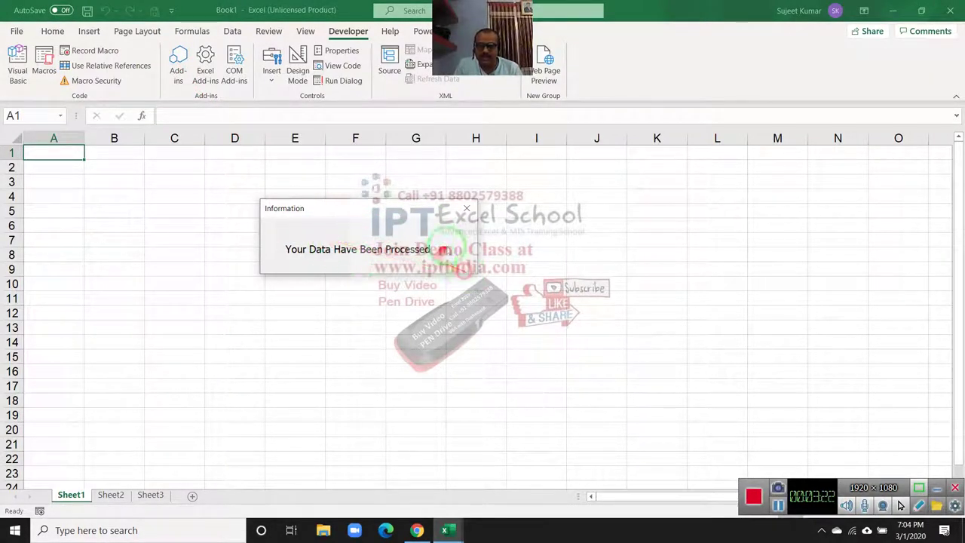
pyautogui.click(462, 213)
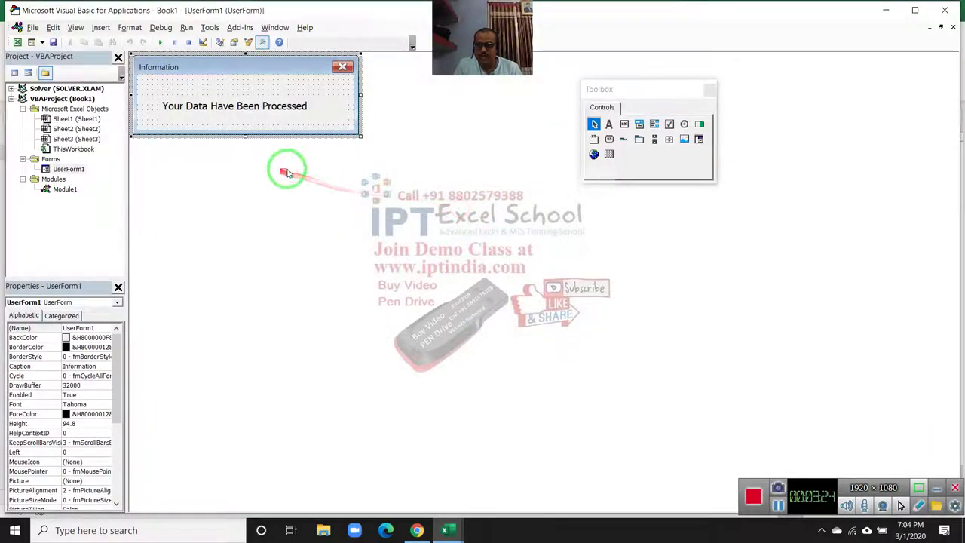
pyautogui.click(244, 126)
pyautogui.doubleClick(244, 126)
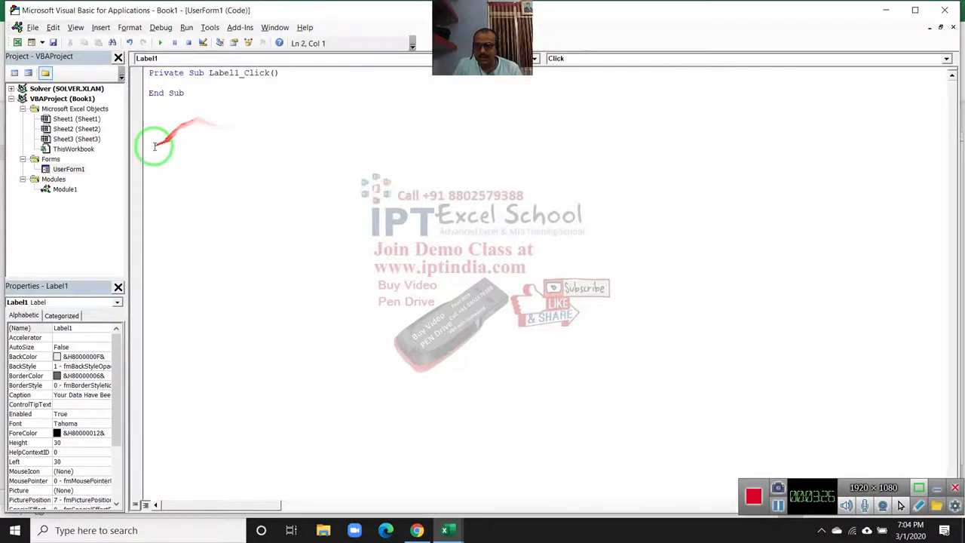
pyautogui.doubleClick(64, 189)
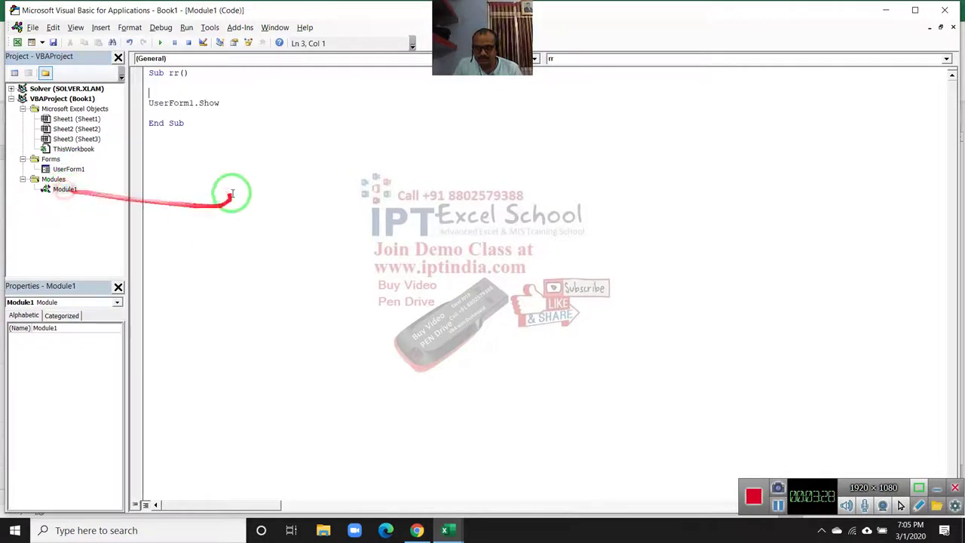
pyautogui.click(173, 117)
pyautogui.write('a')
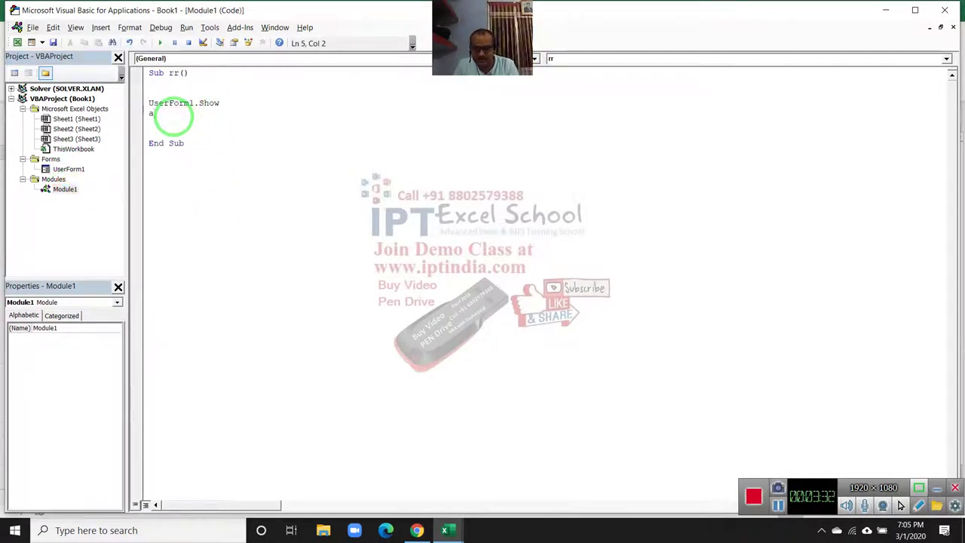
# Step: Below UserForm1.Show, add Application.Wait Now + TIMEVALE("00:00:03") and Unload UserForm1
pyautogui.write('pplication.')
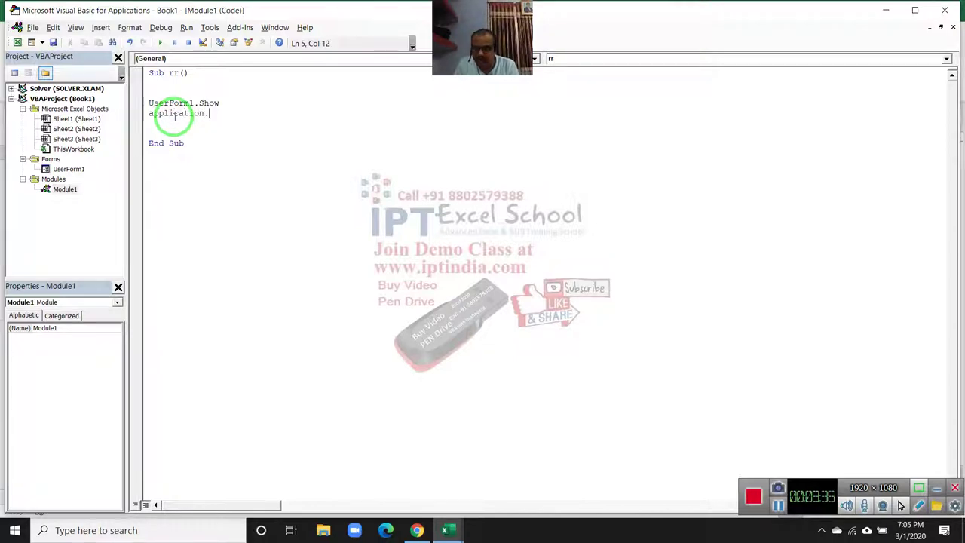
pyautogui.write('wa')
pyautogui.press('Tab')
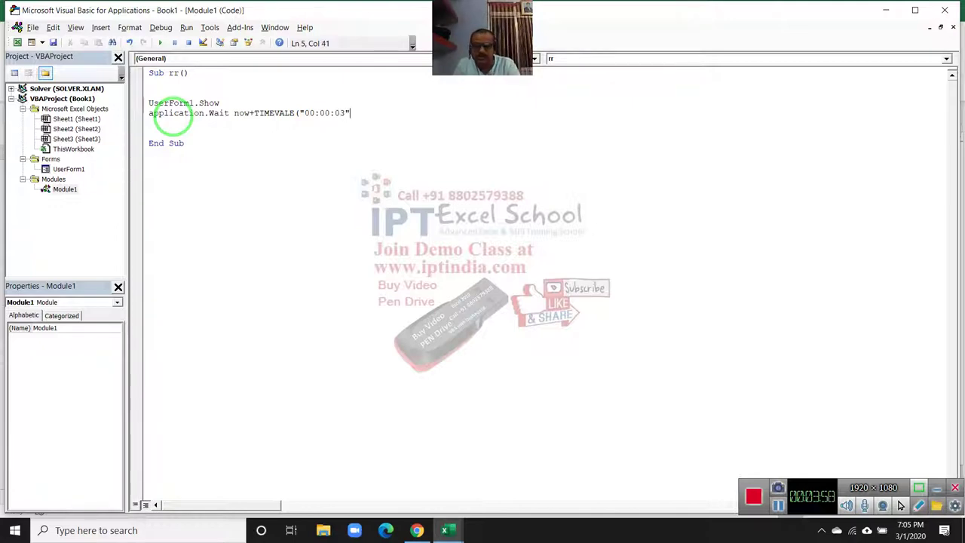
pyautogui.press('Return')
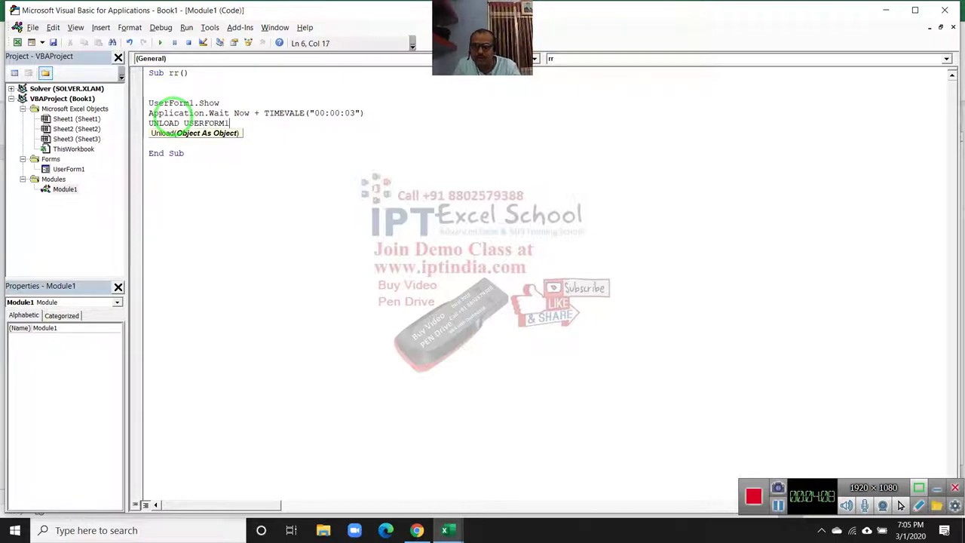
pyautogui.click(249, 170)
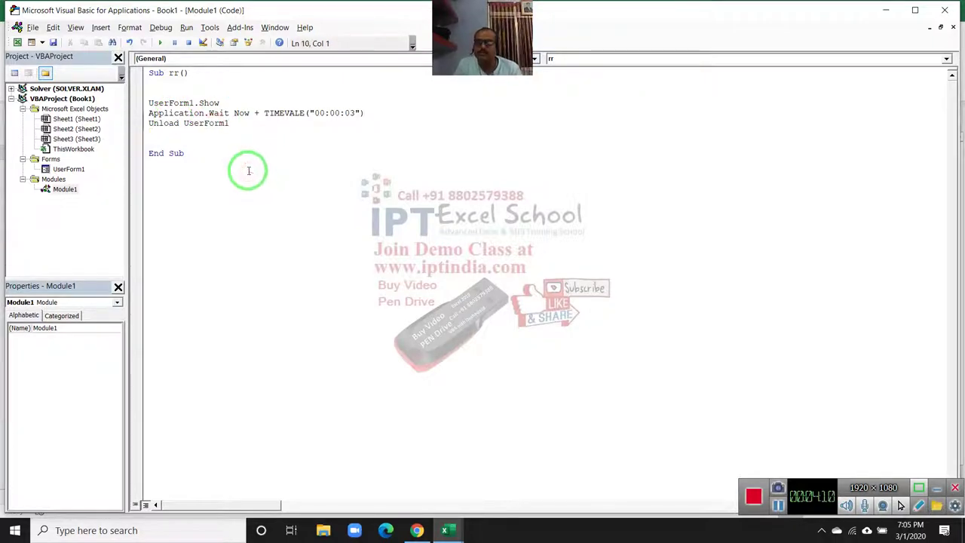
pyautogui.click(215, 134)
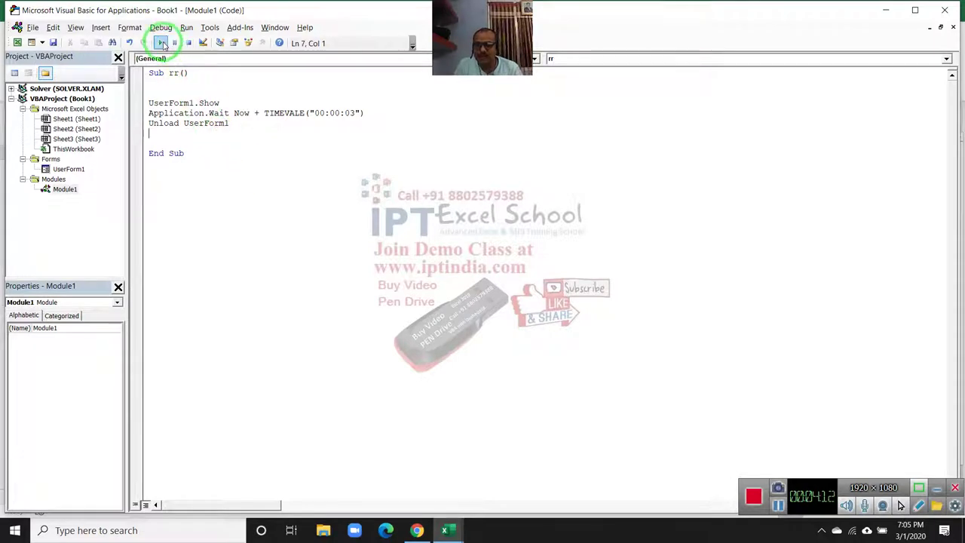
# Step: Run rr, dismiss the compile error, and correct the misspelled TIMEVALE in the Wait line
pyautogui.click(162, 43)
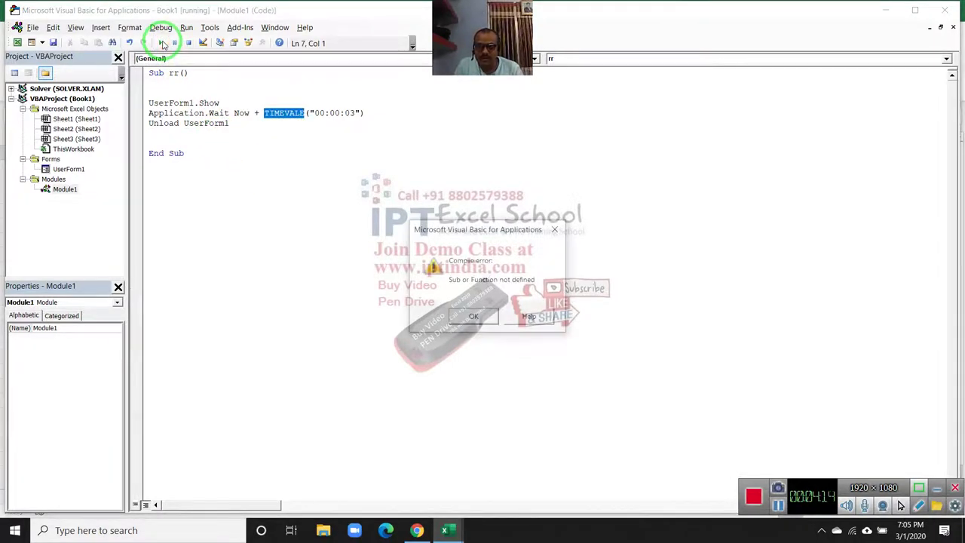
pyautogui.press('Return')
pyautogui.click(300, 116)
pyautogui.write('U')
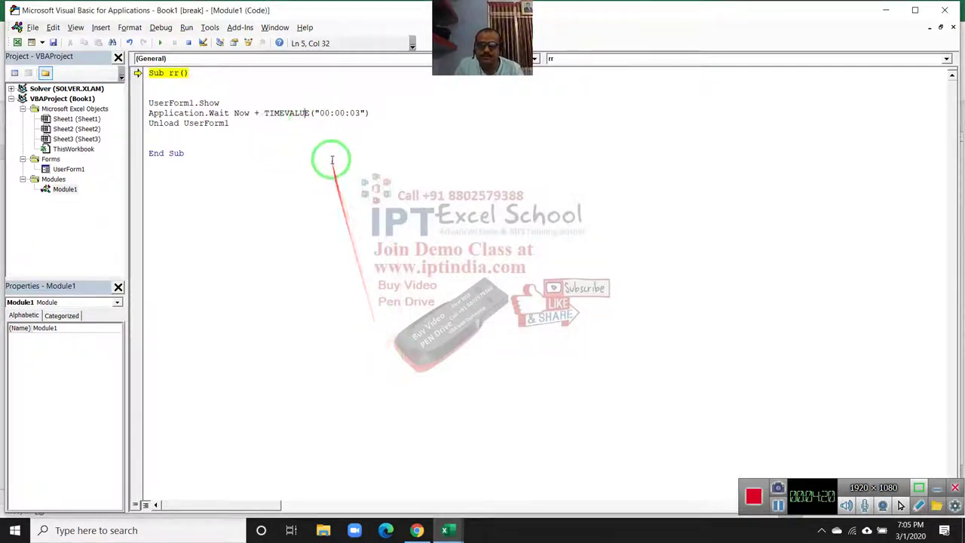
pyautogui.click(308, 144)
pyautogui.click(272, 123)
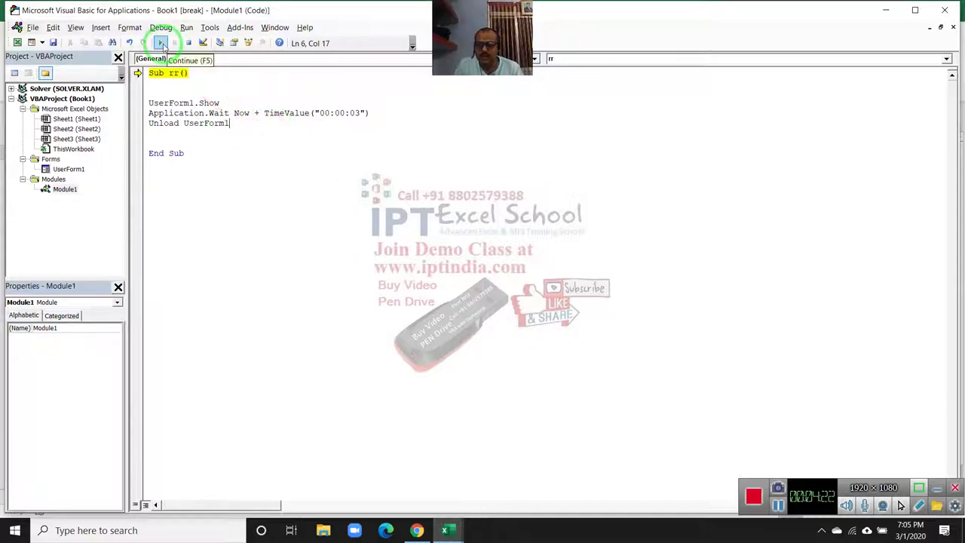
# Step: Resume the macro so the Information form appears, move it left, then close it
pyautogui.click(161, 43)
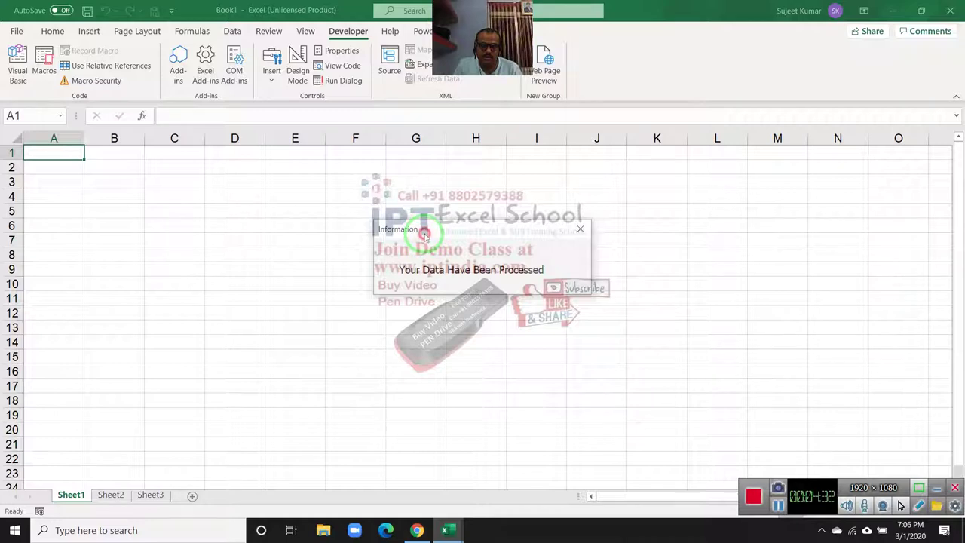
pyautogui.moveTo(424, 236); pyautogui.dragTo(367, 231)
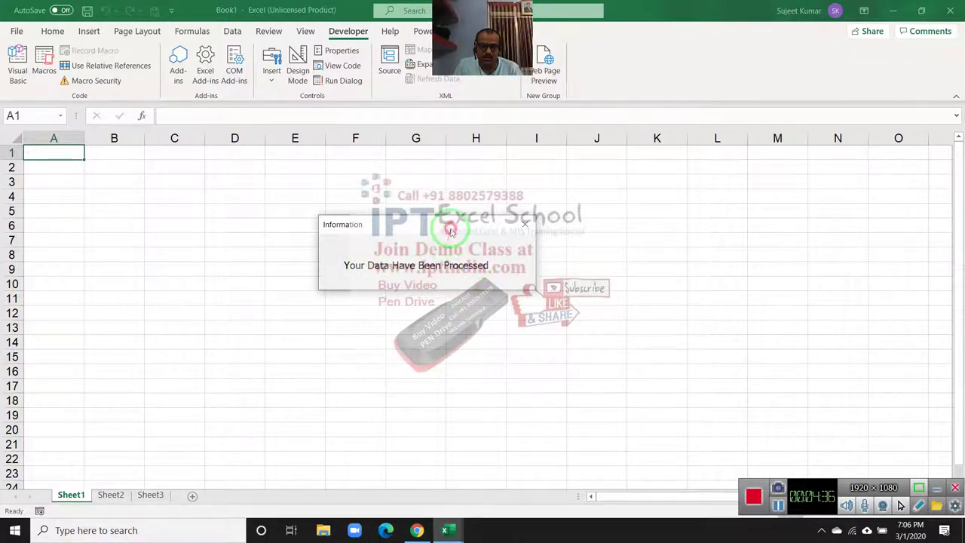
pyautogui.moveTo(451, 231); pyautogui.dragTo(428, 232)
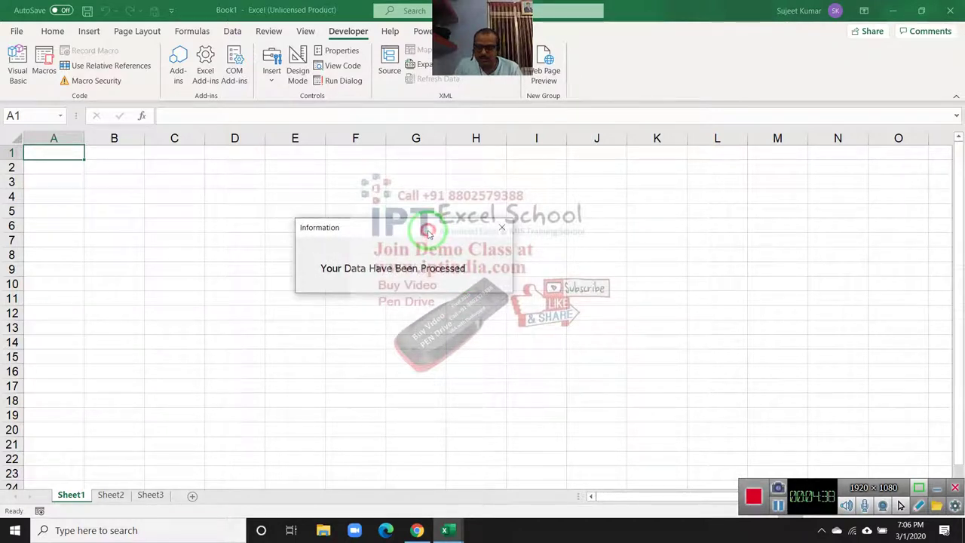
pyautogui.click(505, 227)
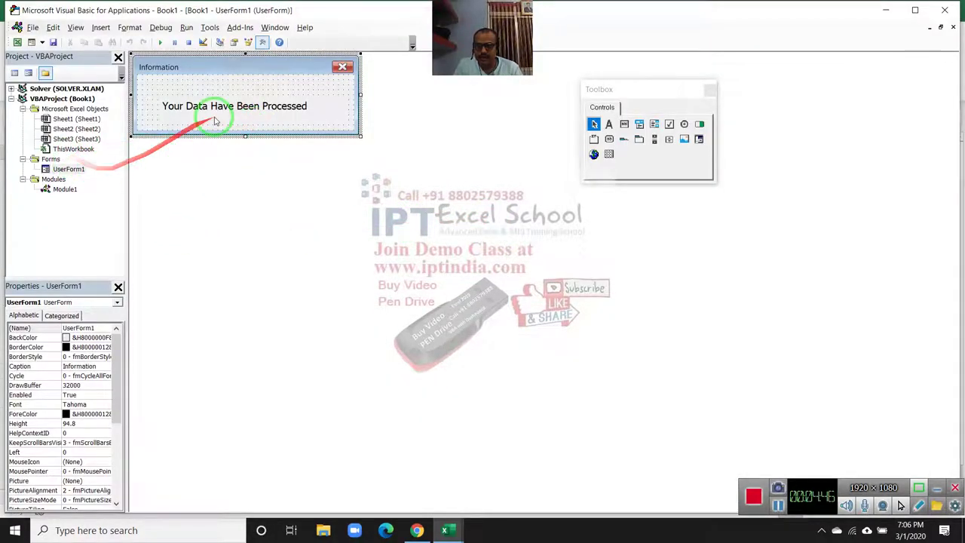
# Step: Cut the Application.Wait and Unload UserForm1 lines out of macro rr in Module1
pyautogui.click(76, 169)
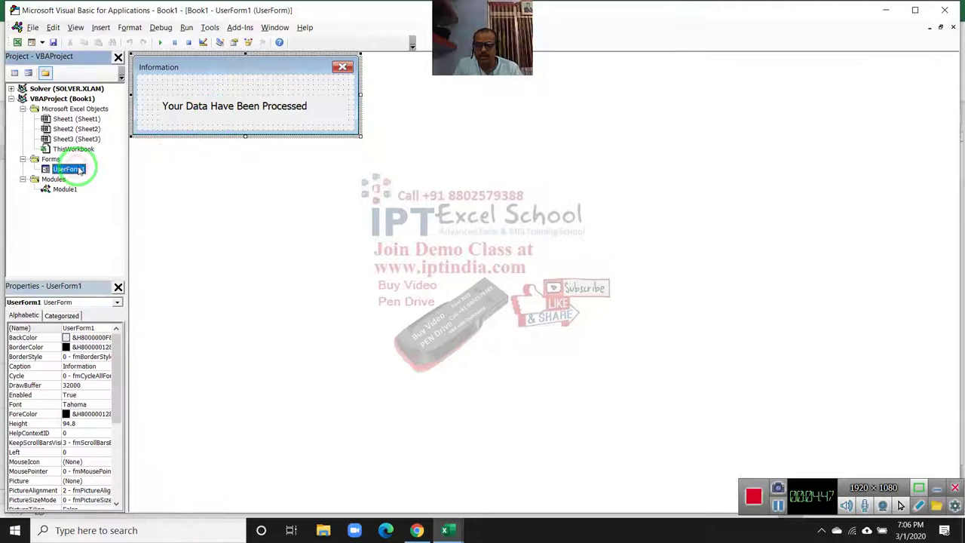
pyautogui.click(185, 106)
pyautogui.click(182, 89)
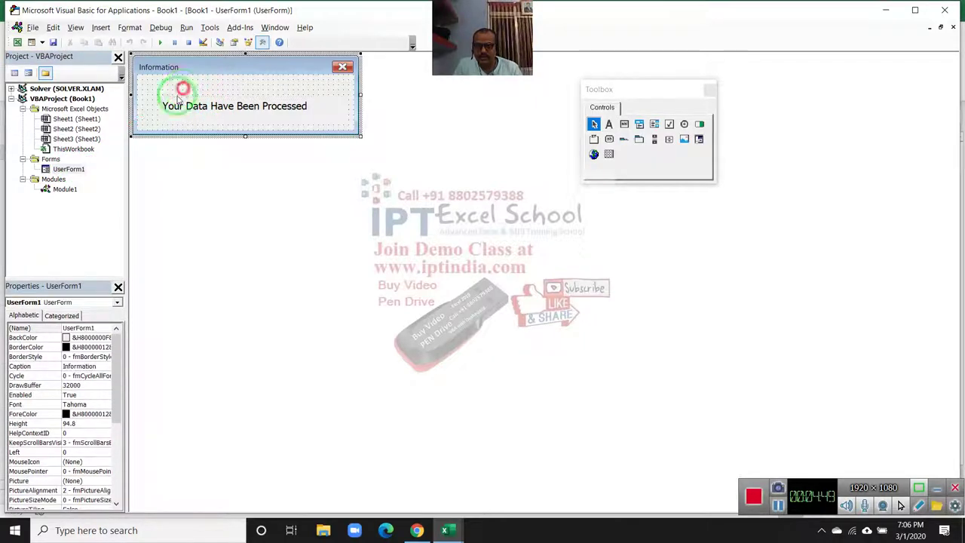
pyautogui.doubleClick(75, 169)
pyautogui.click(215, 101)
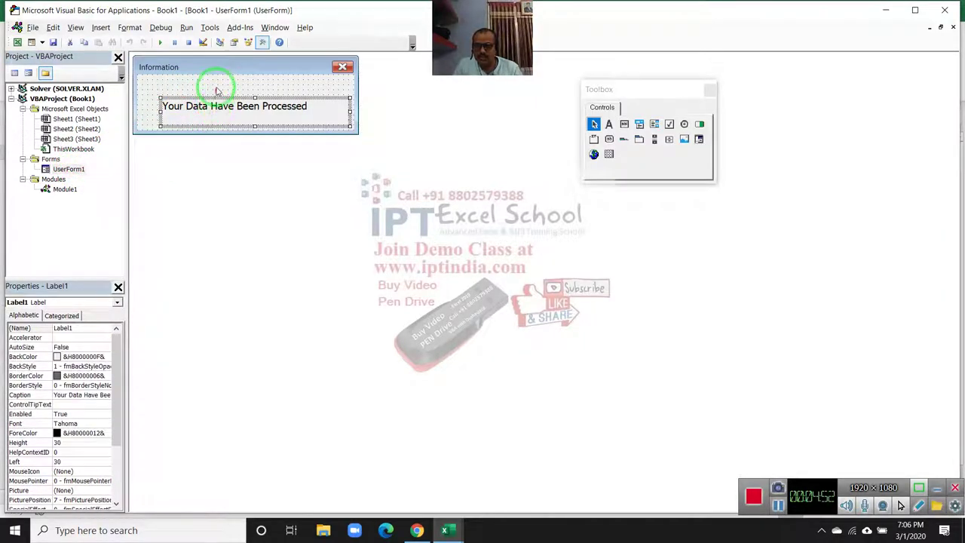
pyautogui.doubleClick(68, 189)
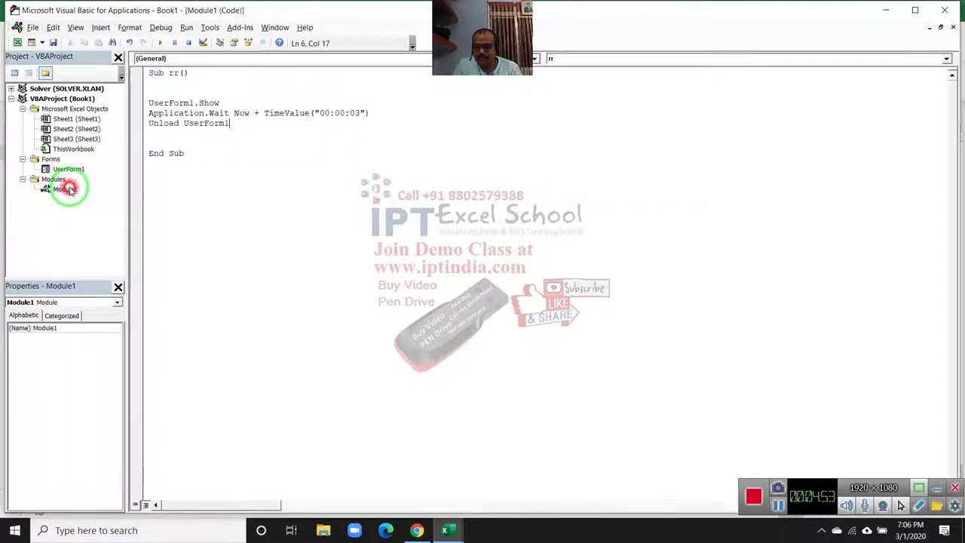
pyautogui.click(236, 134)
pyautogui.moveTo(235, 124); pyautogui.dragTo(148, 113)
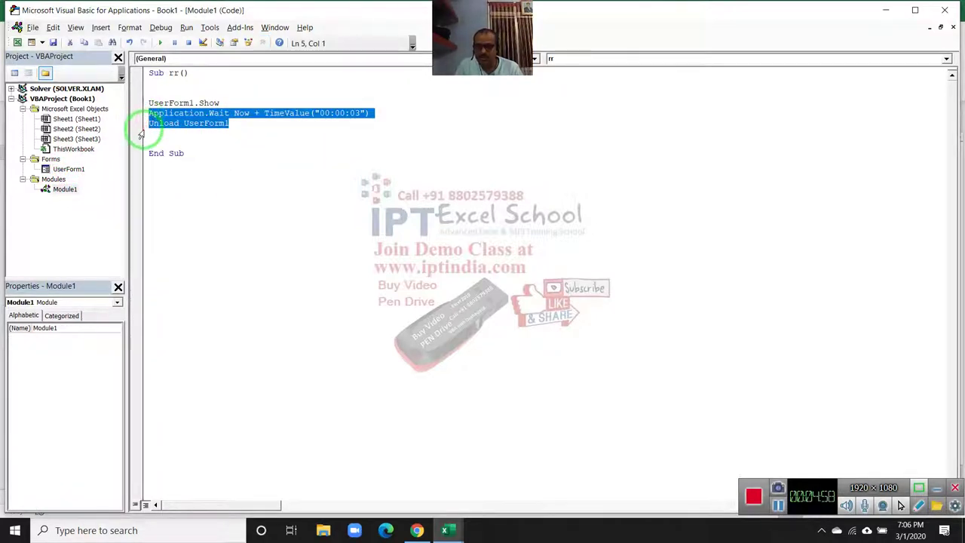
pyautogui.hotkey('ctrl', 'x')
# Step: Paste the Wait and Unload lines into a new UserForm1 Initialize procedure, then reopen Module1
pyautogui.doubleClick(69, 169)
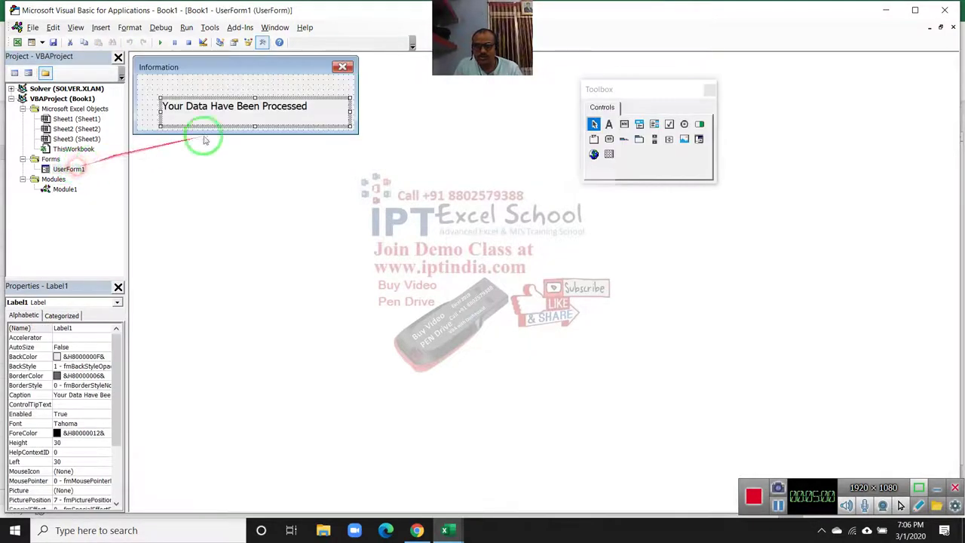
pyautogui.doubleClick(242, 82)
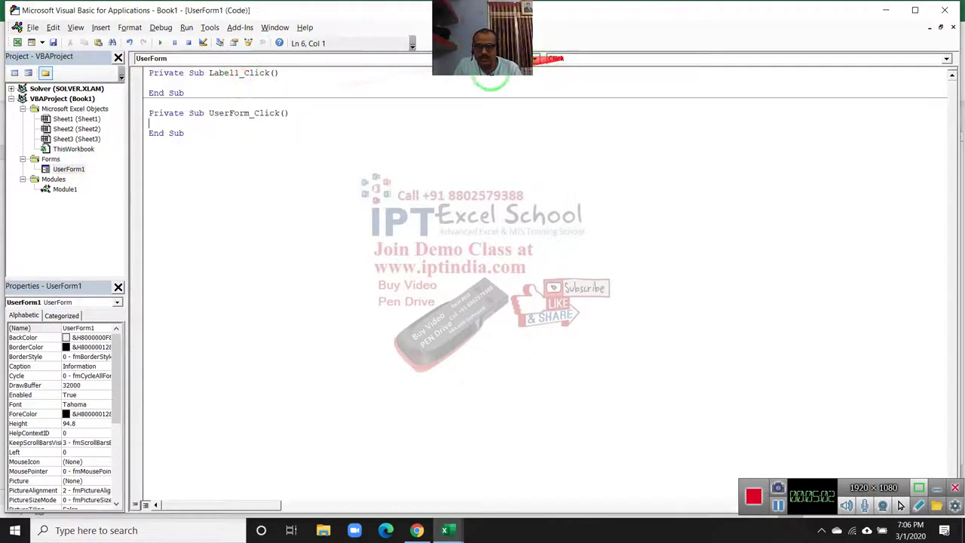
pyautogui.click(606, 60)
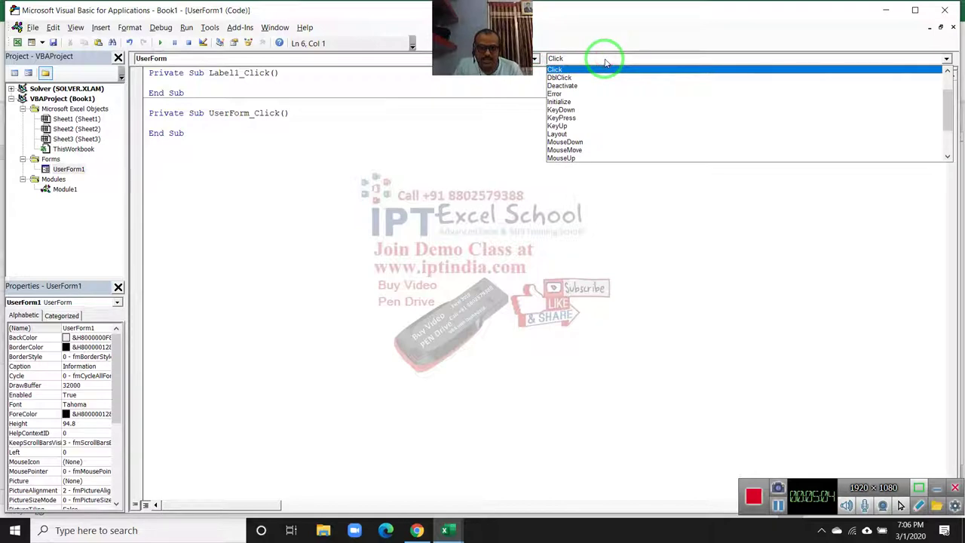
pyautogui.click(601, 102)
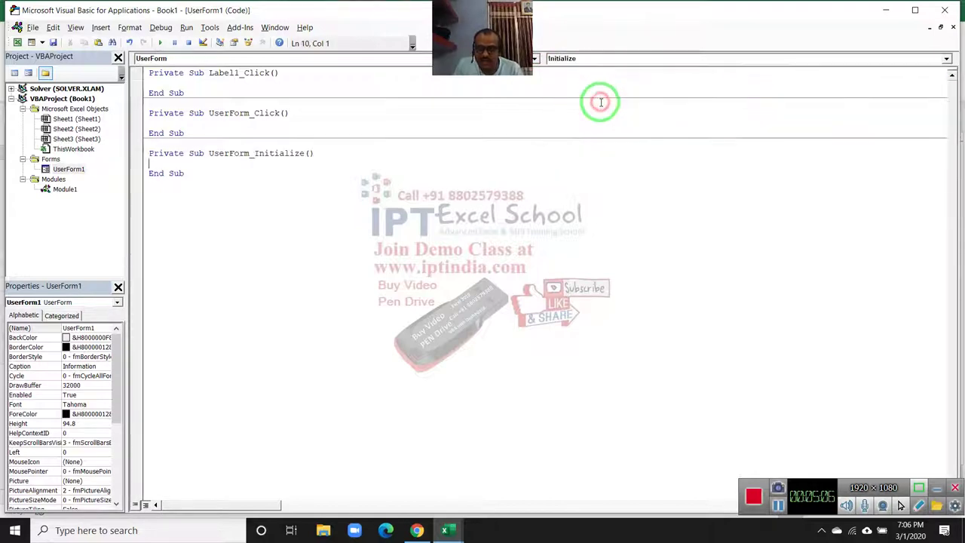
pyautogui.hotkey('ctrl', 'v')
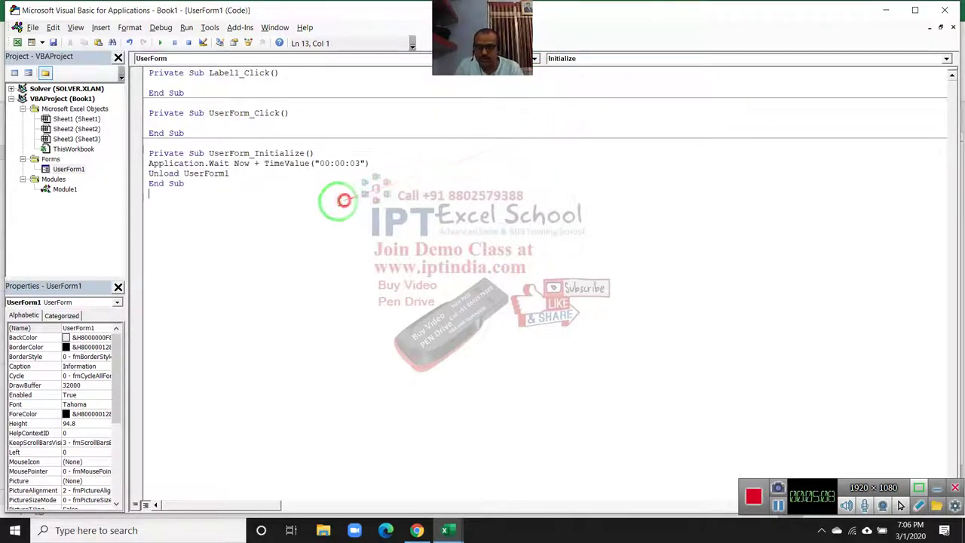
pyautogui.doubleClick(67, 190)
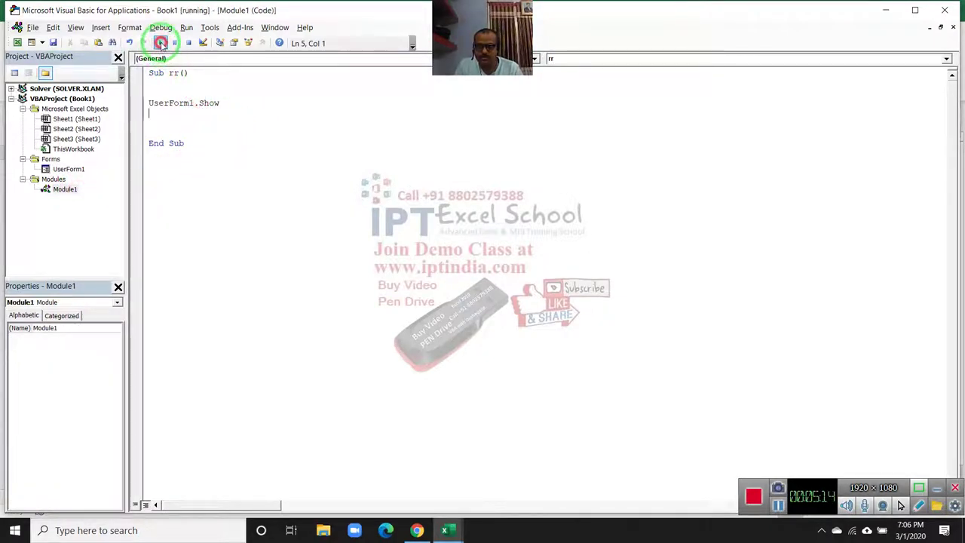
# Step: Run the rr macro from the VBA editor, debug run-time error 91, and reset
pyautogui.click(160, 43)
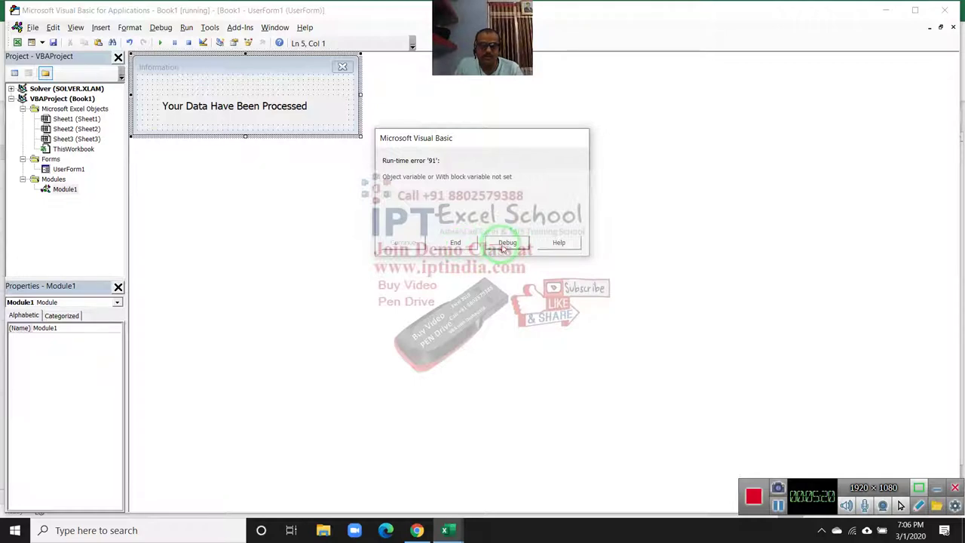
pyautogui.click(506, 242)
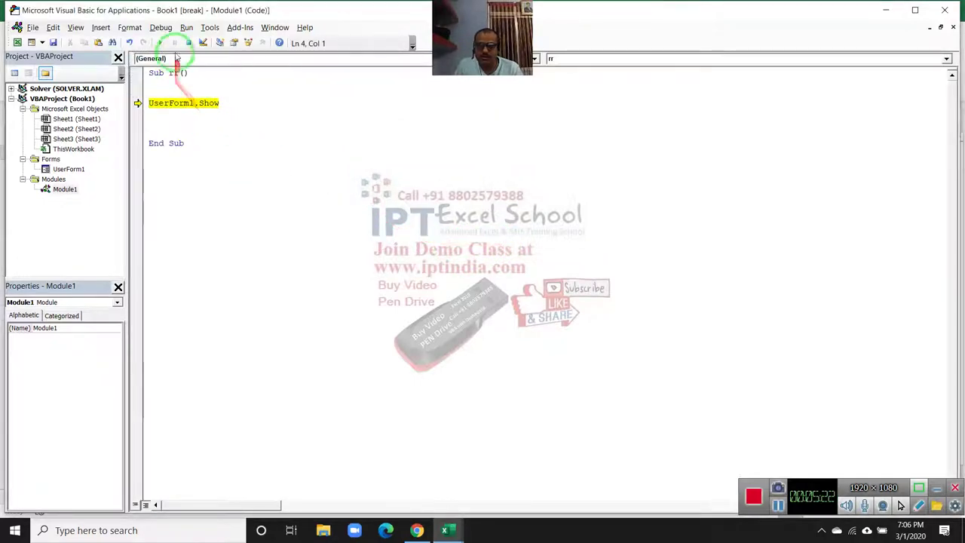
pyautogui.click(190, 43)
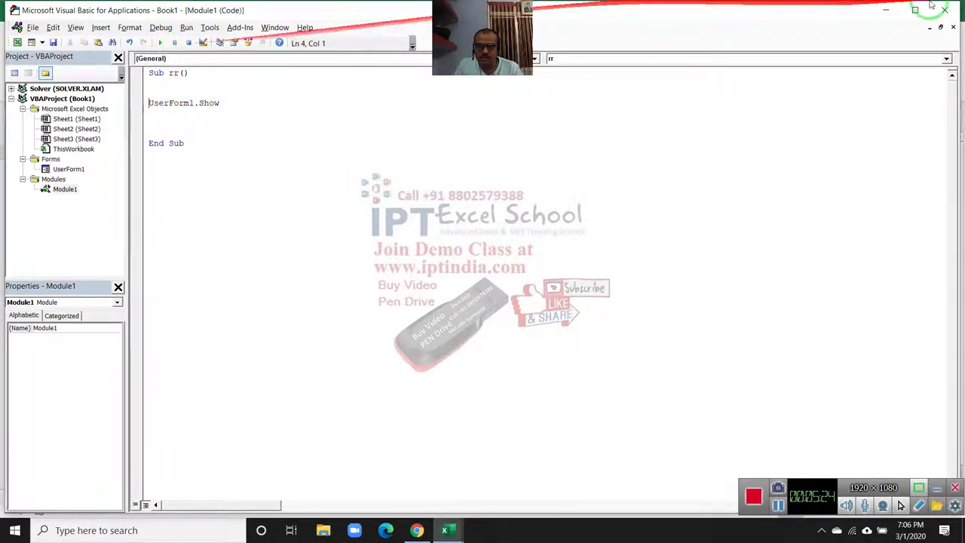
# Step: Run rr again from Excel's Macros list, debug error 91 at UserForm1.Show, then reset
pyautogui.click(886, 9)
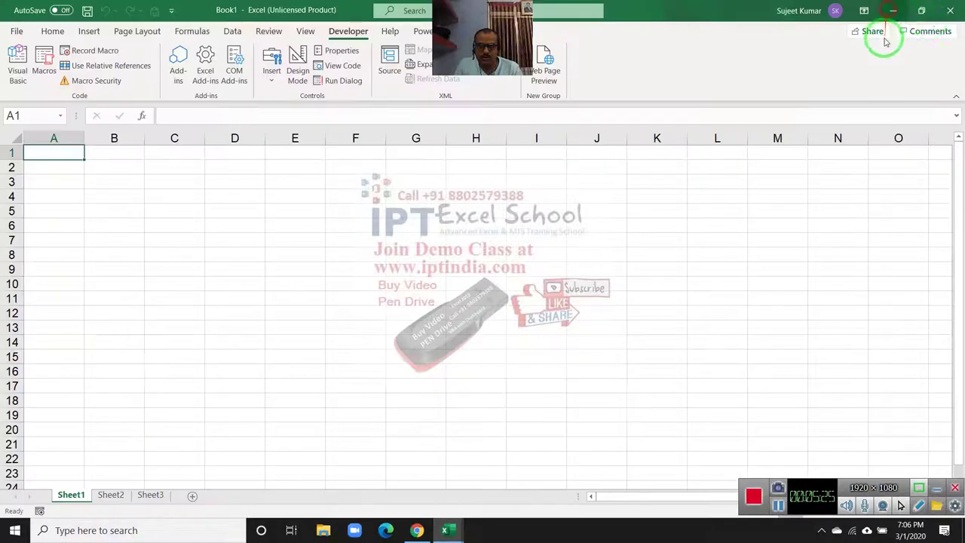
pyautogui.click(44, 64)
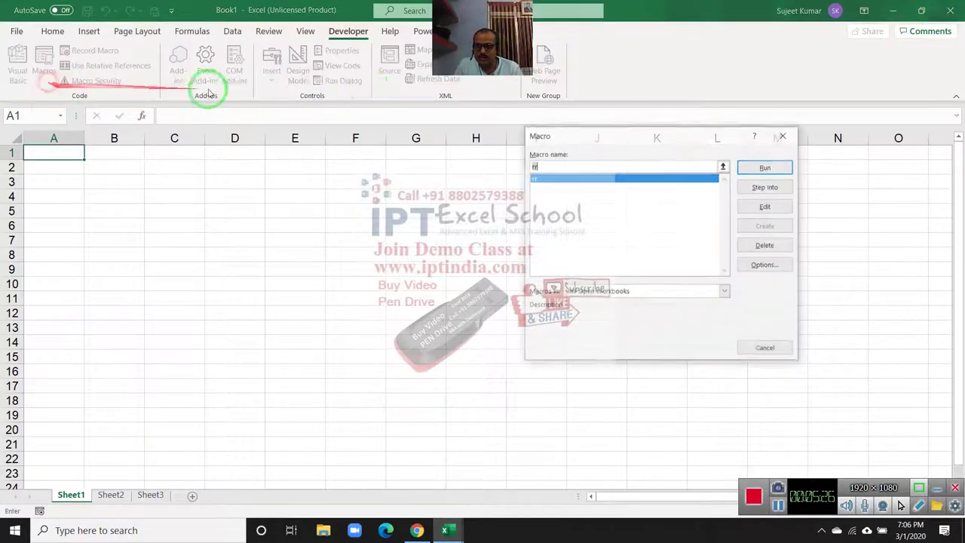
pyautogui.click(780, 167)
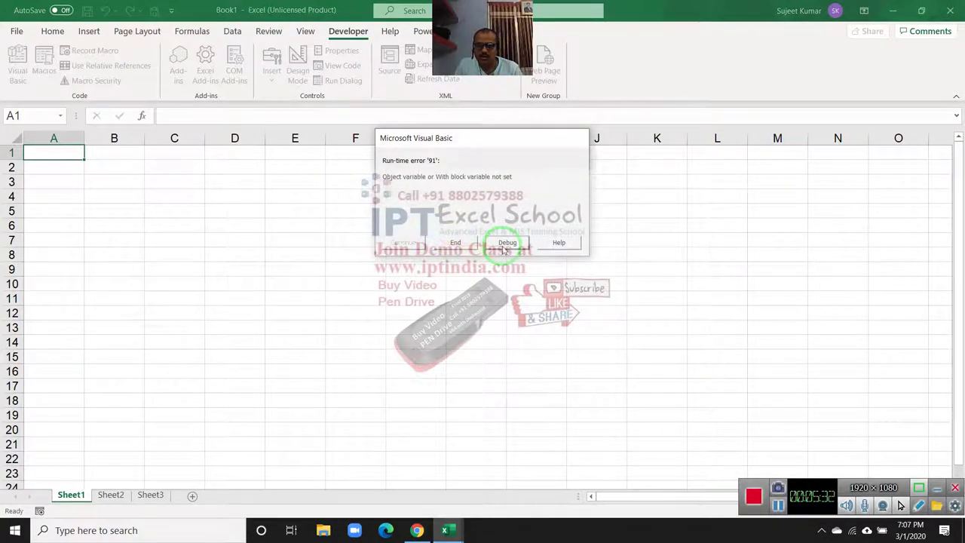
pyautogui.click(502, 241)
pyautogui.click(180, 114)
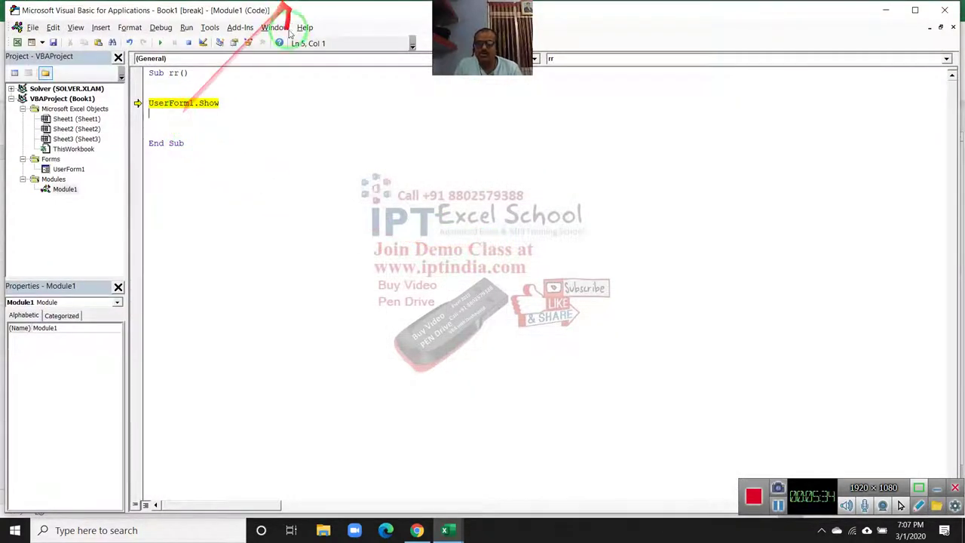
pyautogui.click(188, 43)
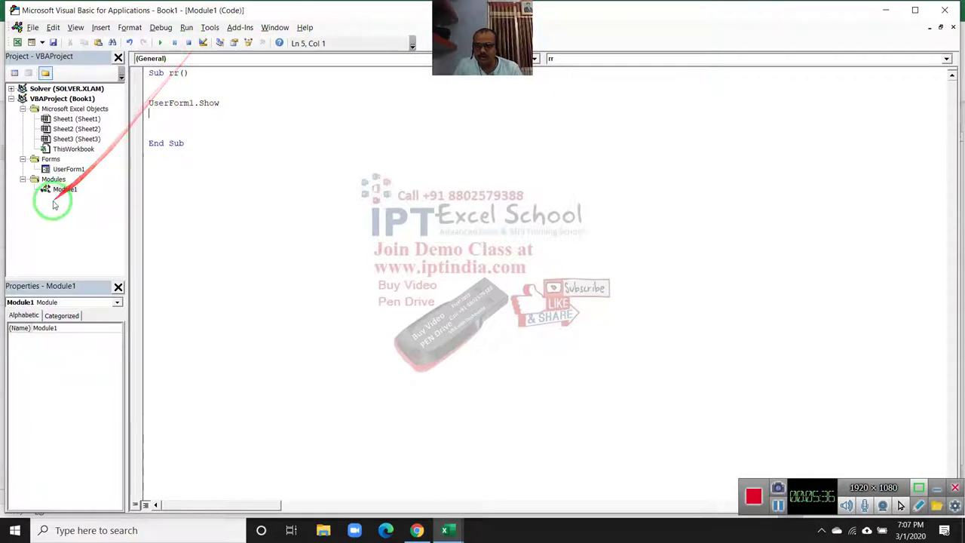
# Step: Open UserForm1's Initialize code and cut the Application.Wait and Unload UserForm1 lines
pyautogui.doubleClick(68, 169)
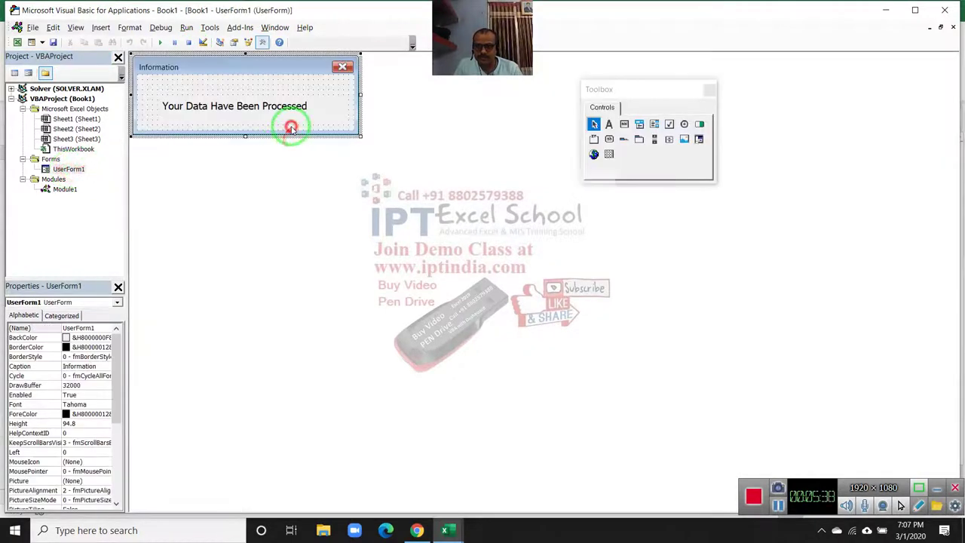
pyautogui.doubleClick(292, 129)
pyautogui.moveTo(229, 174); pyautogui.dragTo(151, 163)
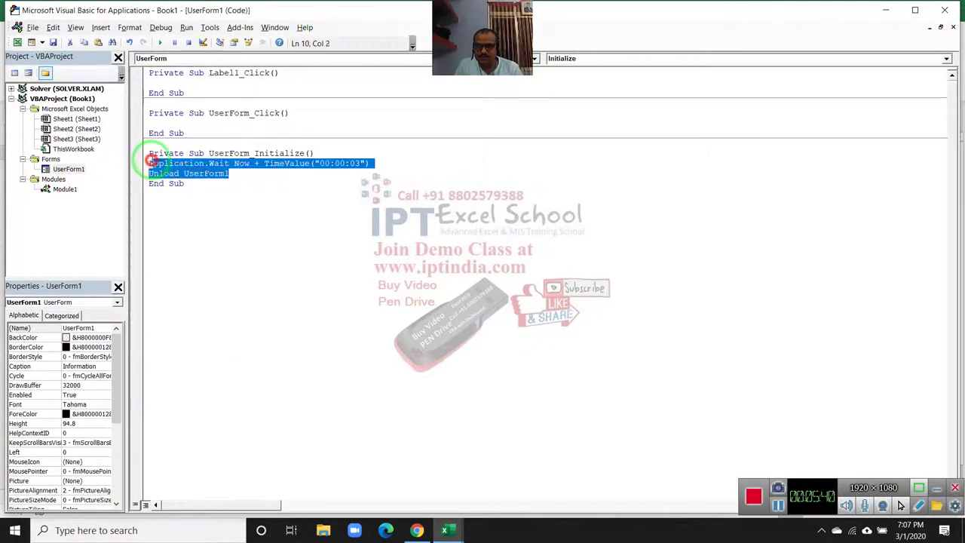
pyautogui.press('Delete')
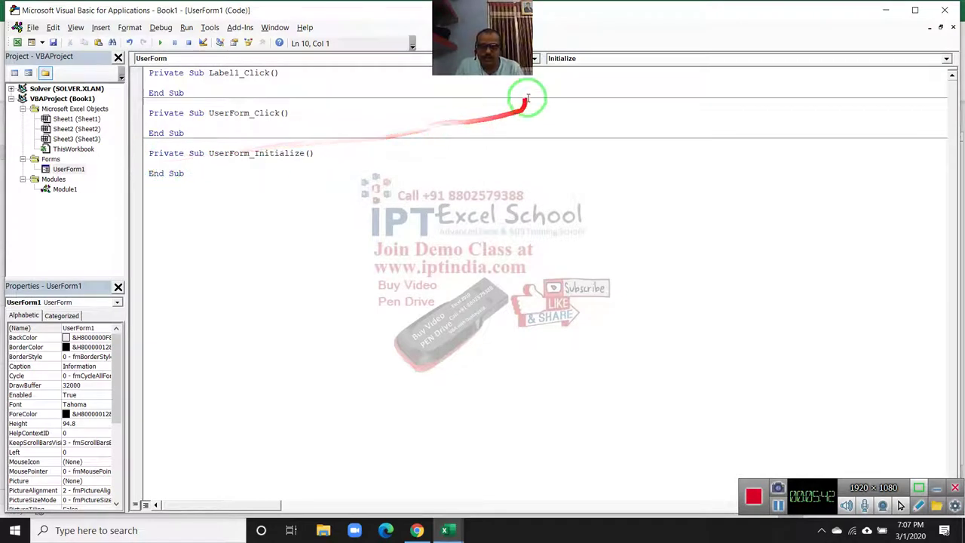
# Step: Create a UserForm_Activate procedure and paste the wait and unload lines into it
pyautogui.click(562, 59)
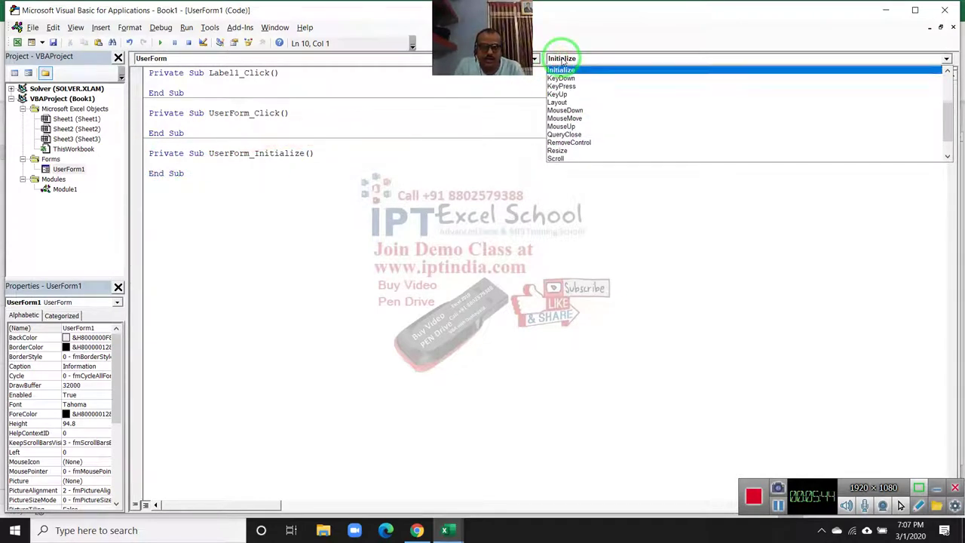
pyautogui.scroll(5, 562, 60)
pyautogui.scroll(1, 563, 61)
pyautogui.scroll(2, 563, 60)
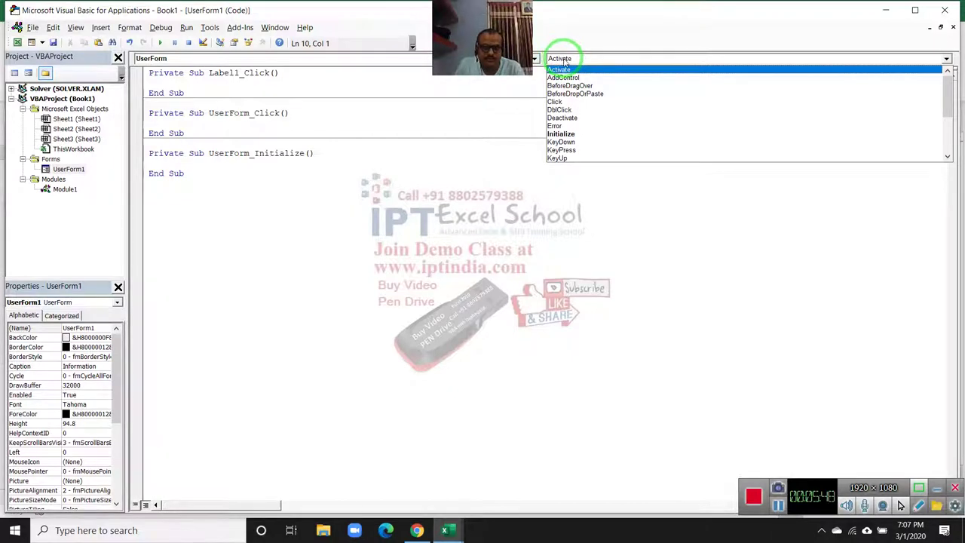
pyautogui.scroll(-1, 564, 62)
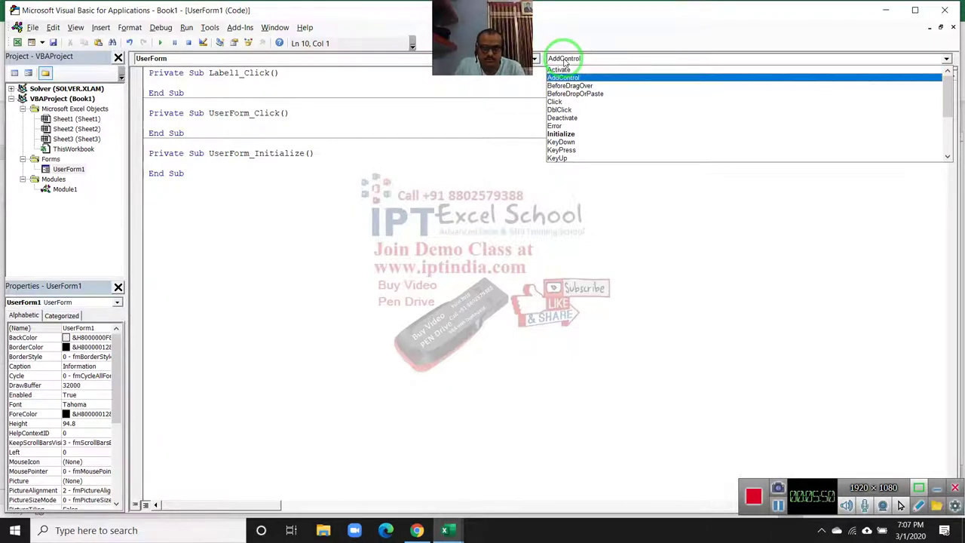
pyautogui.scroll(1, 564, 62)
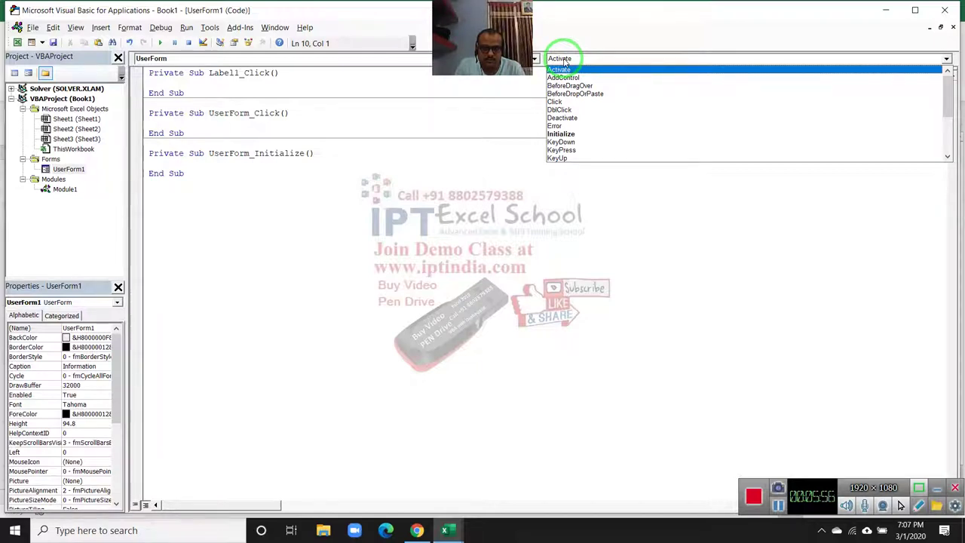
pyautogui.click(564, 62)
pyautogui.write('Application.Wait Now + TimeValue("00:00:03") Unload UserForm1')
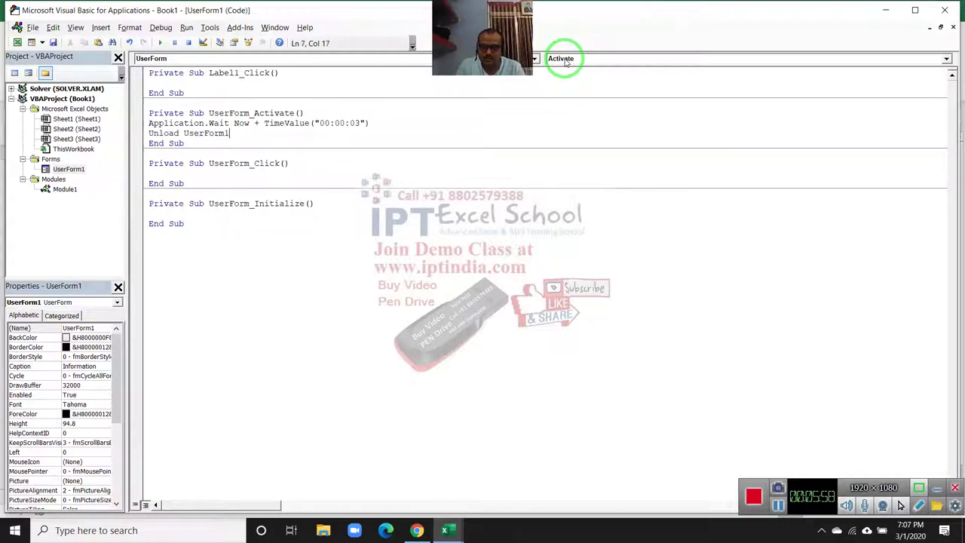
pyautogui.click(330, 232)
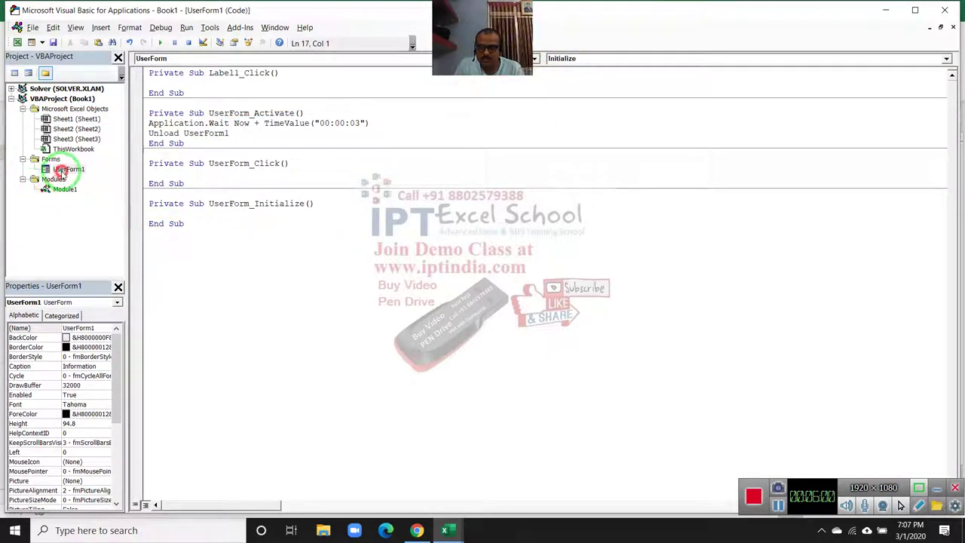
# Step: Run the form, then run the ff macro so the Information form appears and closes itself
pyautogui.doubleClick(66, 170)
pyautogui.click(160, 43)
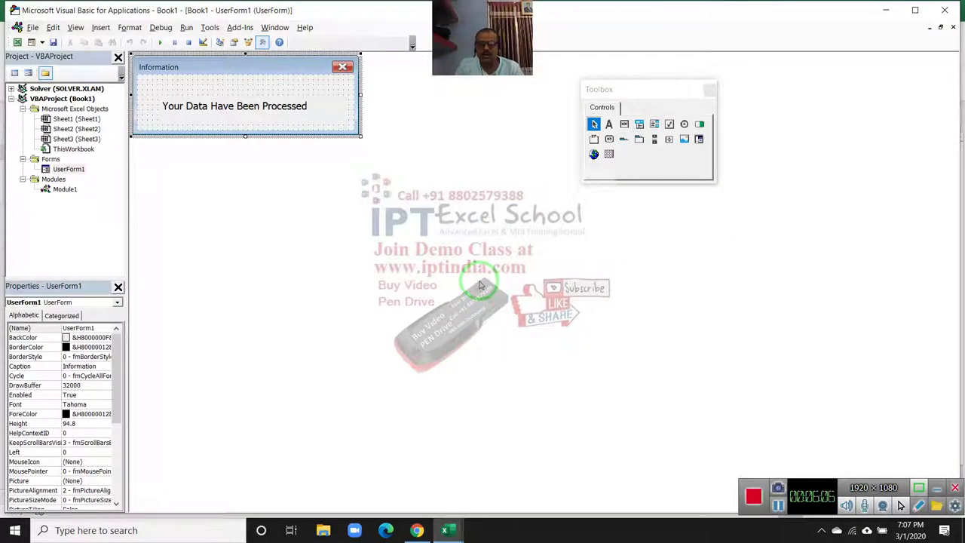
pyautogui.click(890, 9)
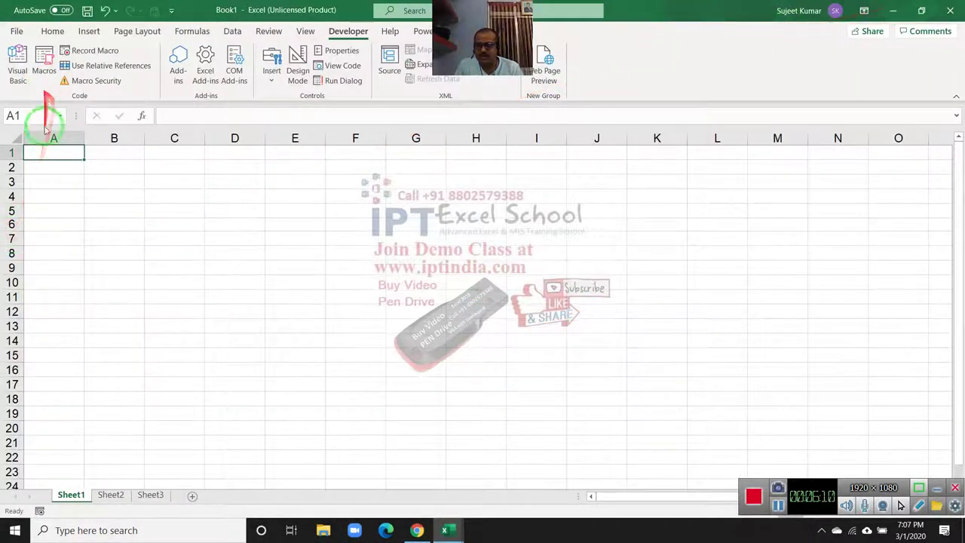
pyautogui.click(55, 163)
pyautogui.click(44, 67)
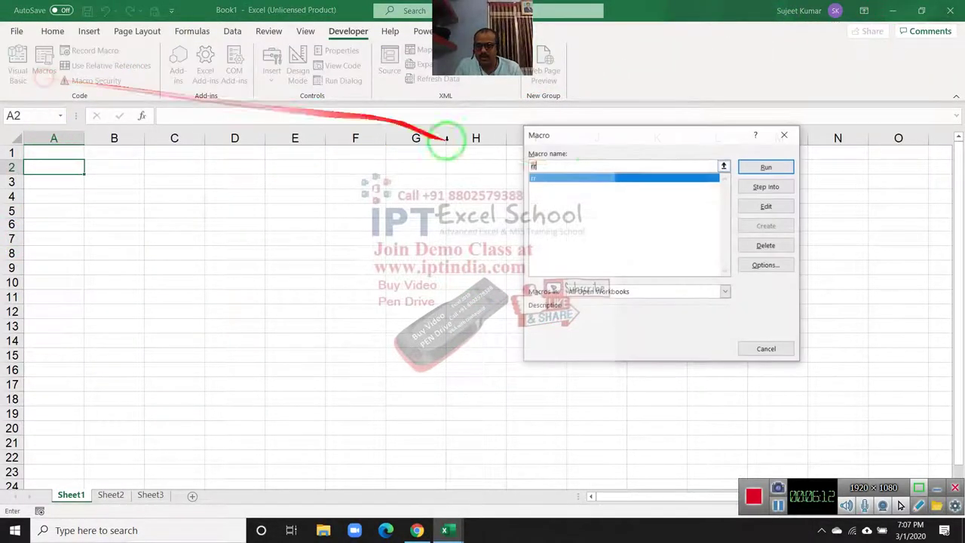
pyautogui.click(767, 167)
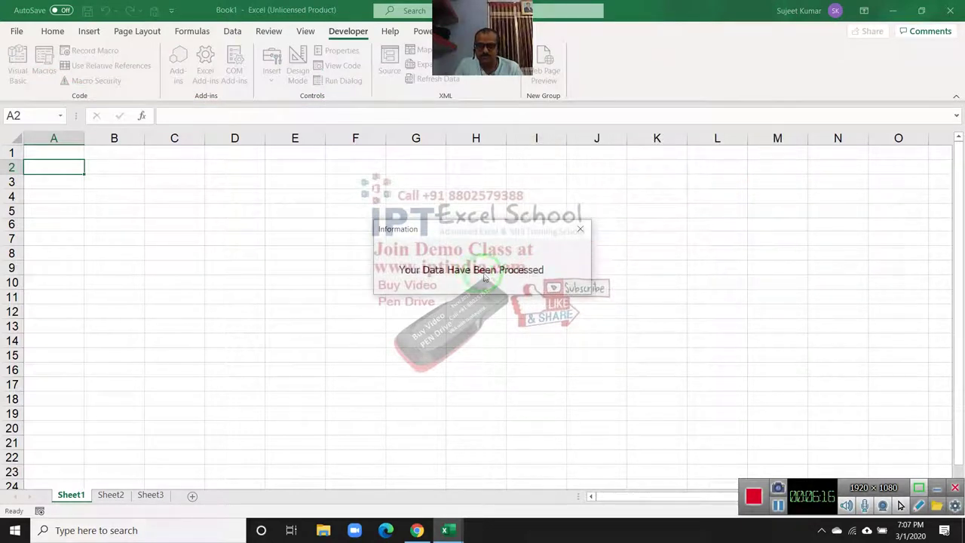
pyautogui.click(515, 220)
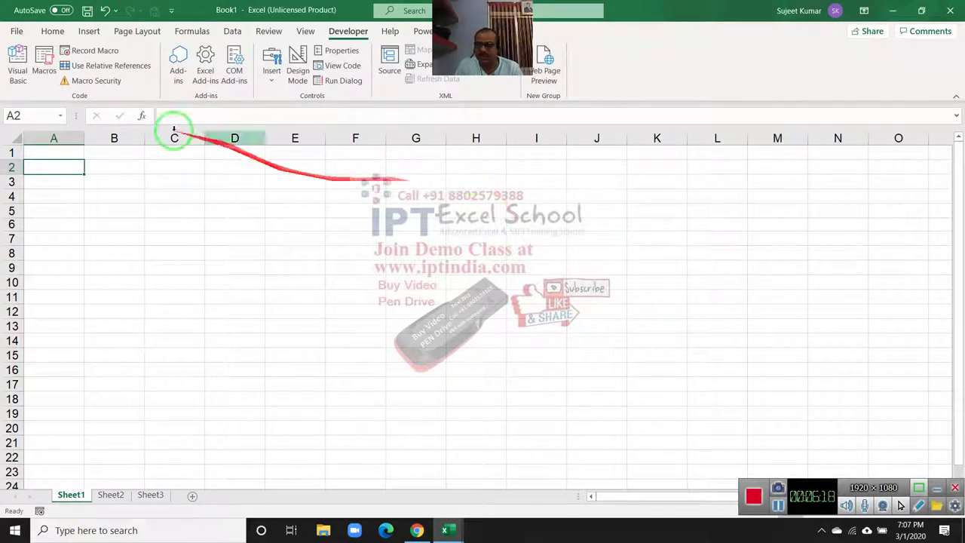
# Step: Run the ff macro a second time to confirm the auto-close, then return to the VBA editor
pyautogui.click(44, 62)
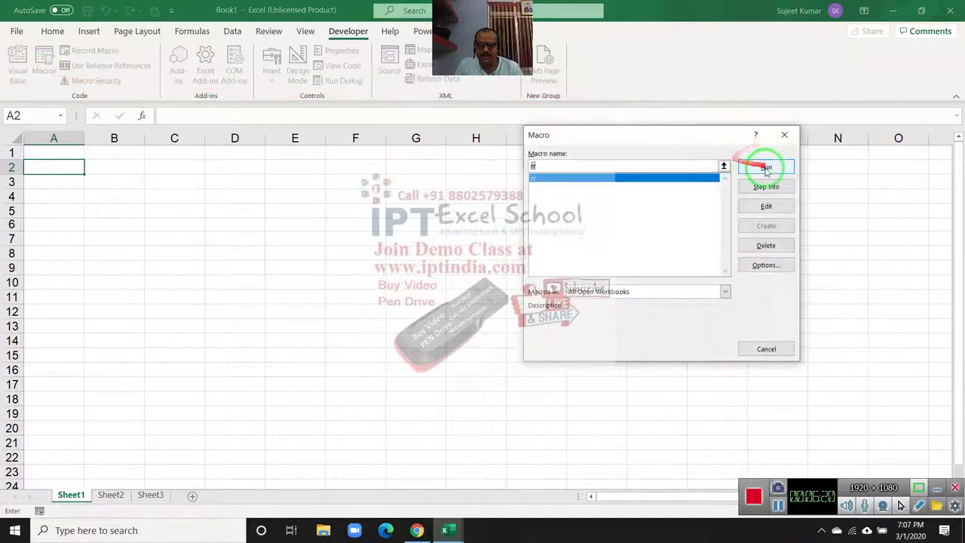
pyautogui.click(766, 166)
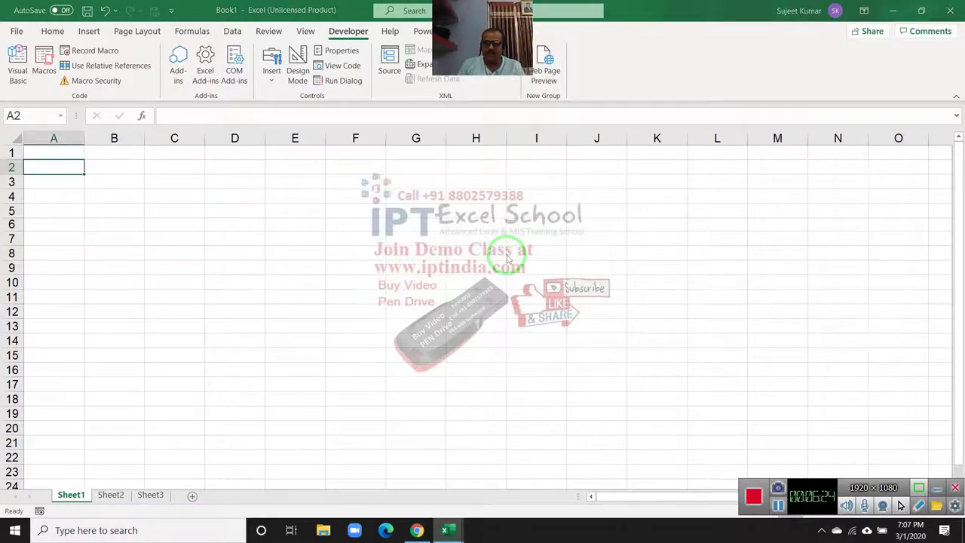
pyautogui.hotkey('alt', 'F11')
# Step: Open UserForm1's code and highlight the Activate procedure's three-second wait and Unload UserForm1 lines
pyautogui.click(217, 122)
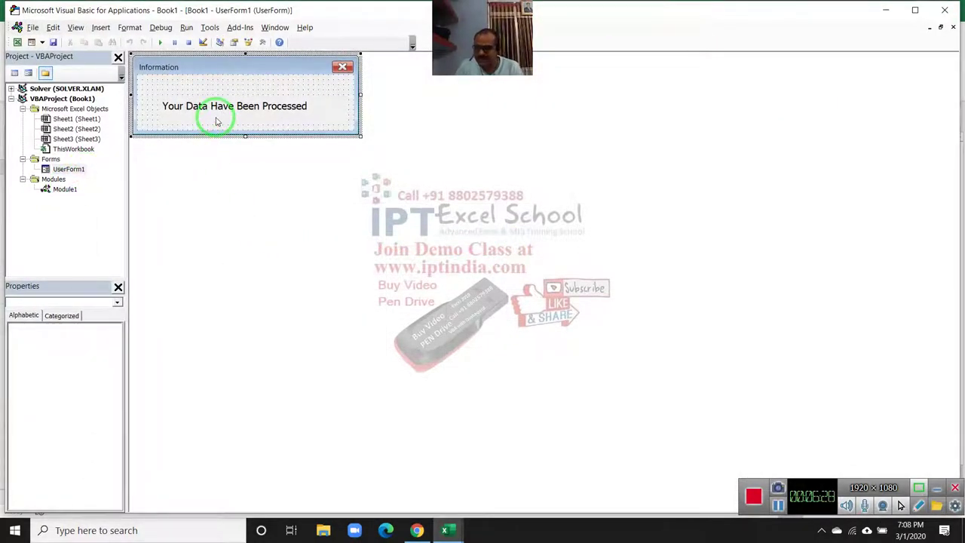
pyautogui.click(55, 193)
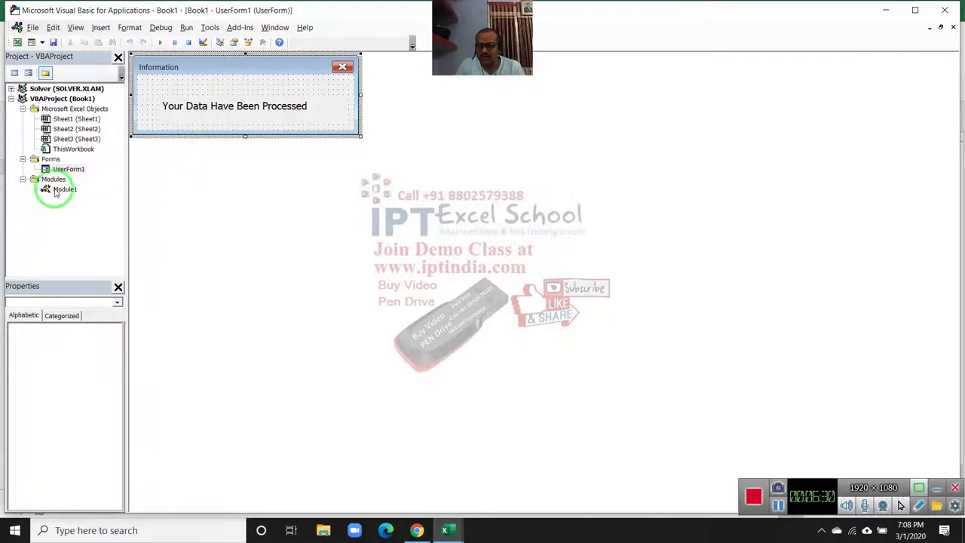
pyautogui.doubleClick(147, 123)
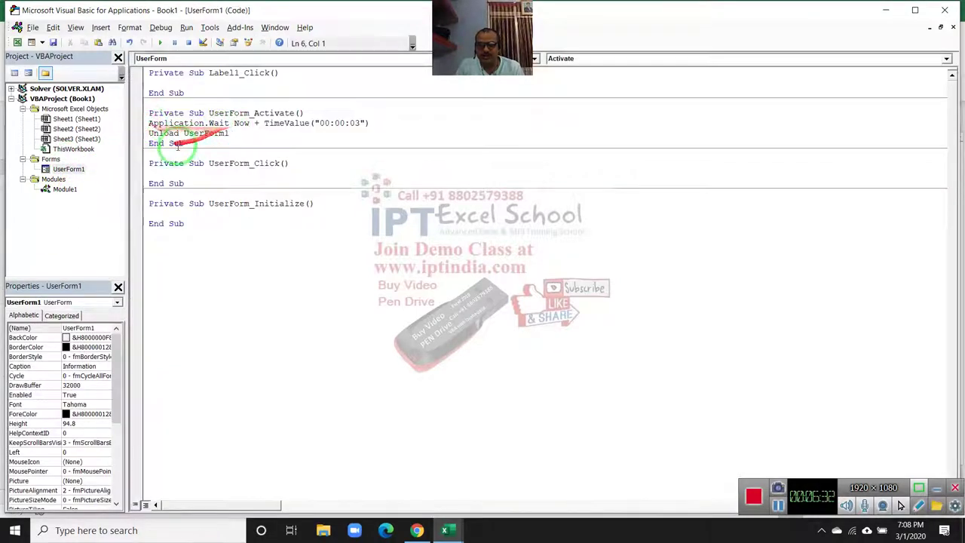
pyautogui.click(551, 58)
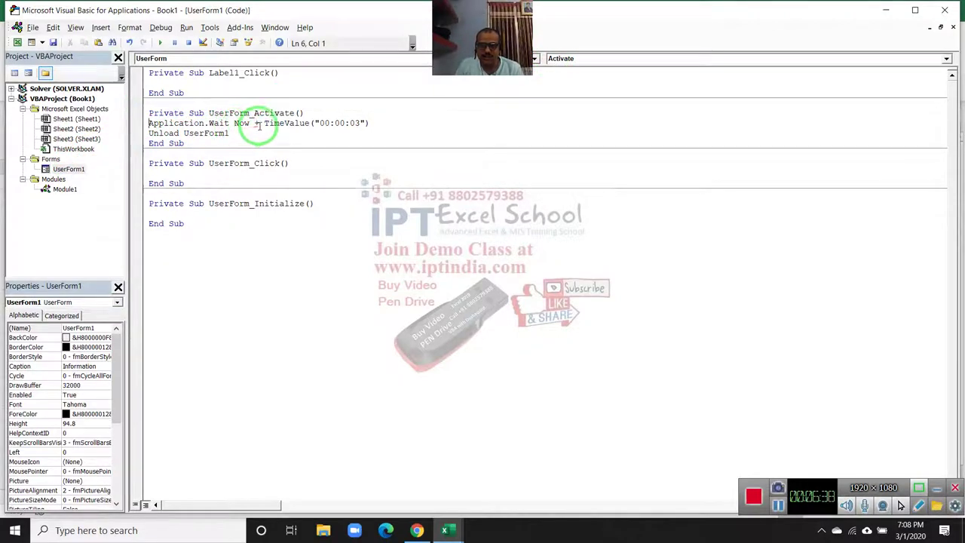
pyautogui.moveTo(241, 133); pyautogui.dragTo(153, 122)
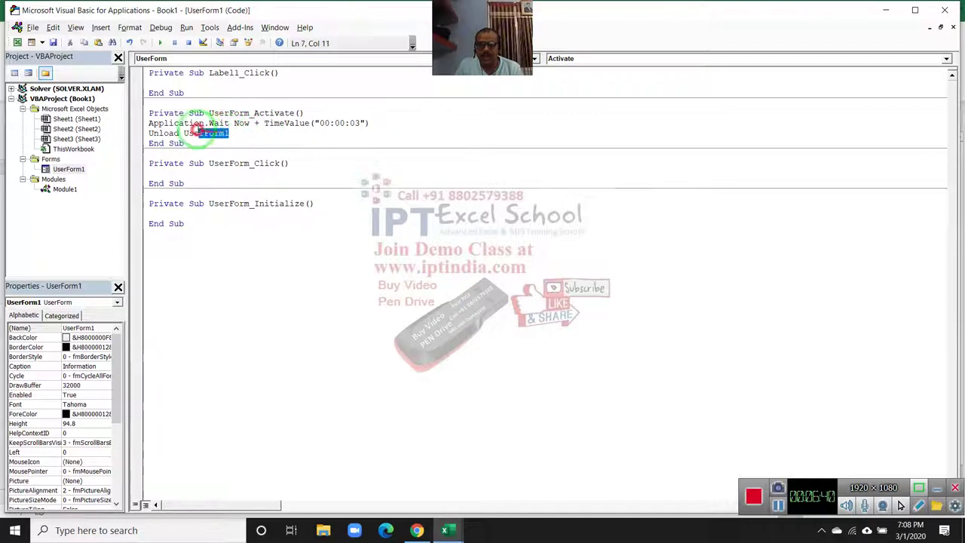
pyautogui.click(443, 182)
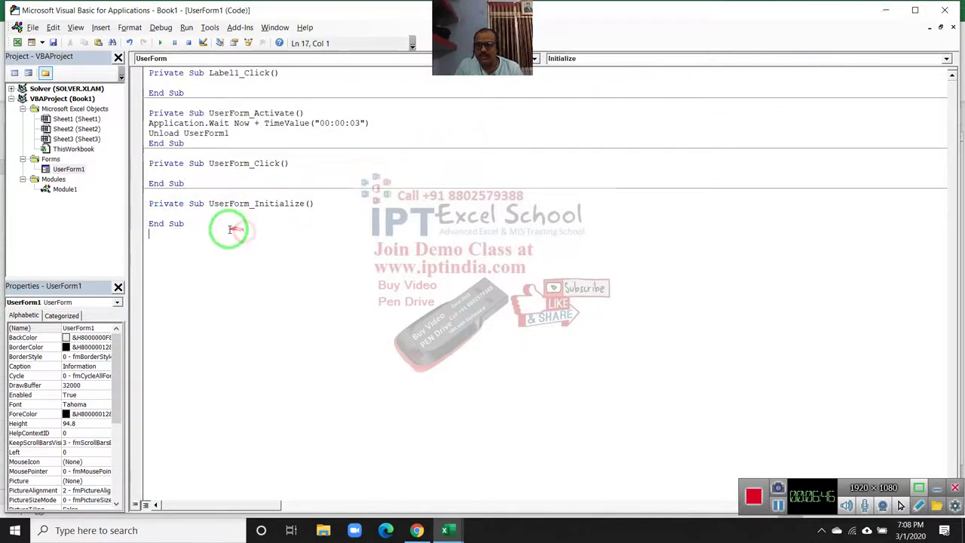
pyautogui.moveTo(226, 224)
pyautogui.mouseDown()
pyautogui.moveTo(133, 115)
pyautogui.moveTo(127, 70)
pyautogui.mouseUp()
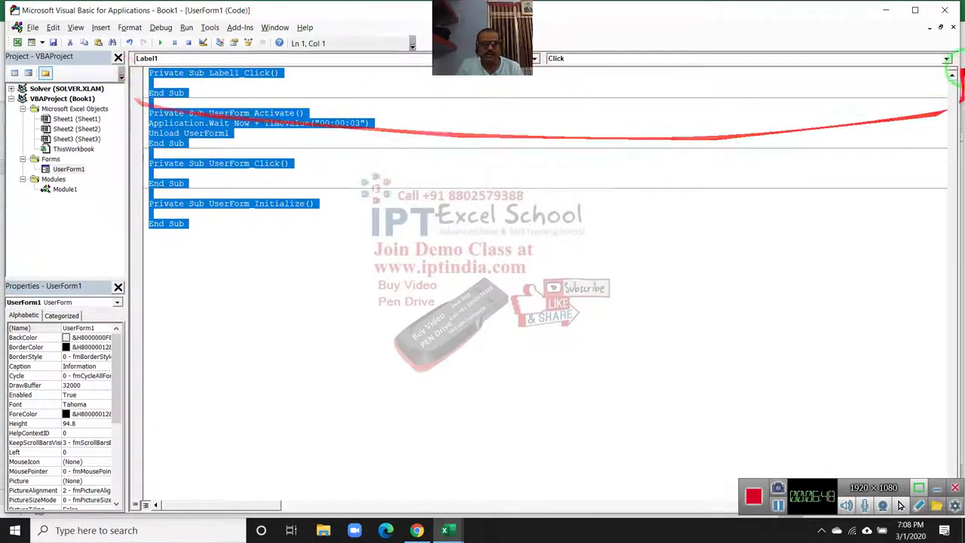
# Step: Minimise the VBA editor and Excel to show the desktop
pyautogui.click(886, 10)
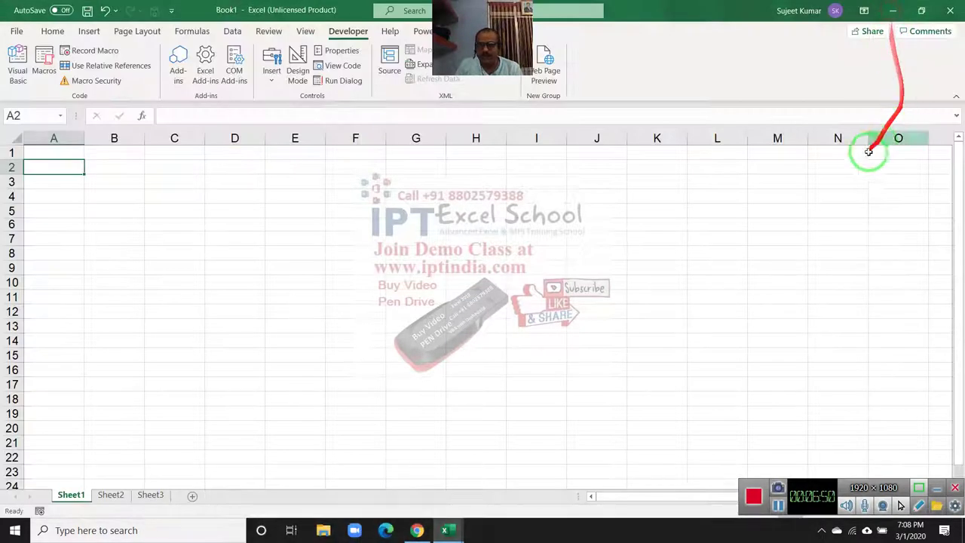
pyautogui.press('super+d')
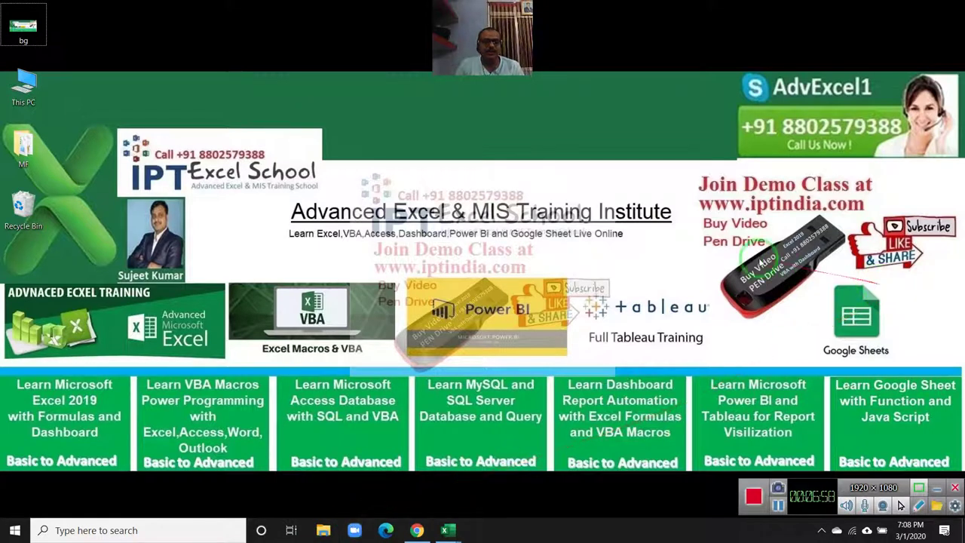
pyautogui.moveTo(698, 205); pyautogui.dragTo(832, 317)
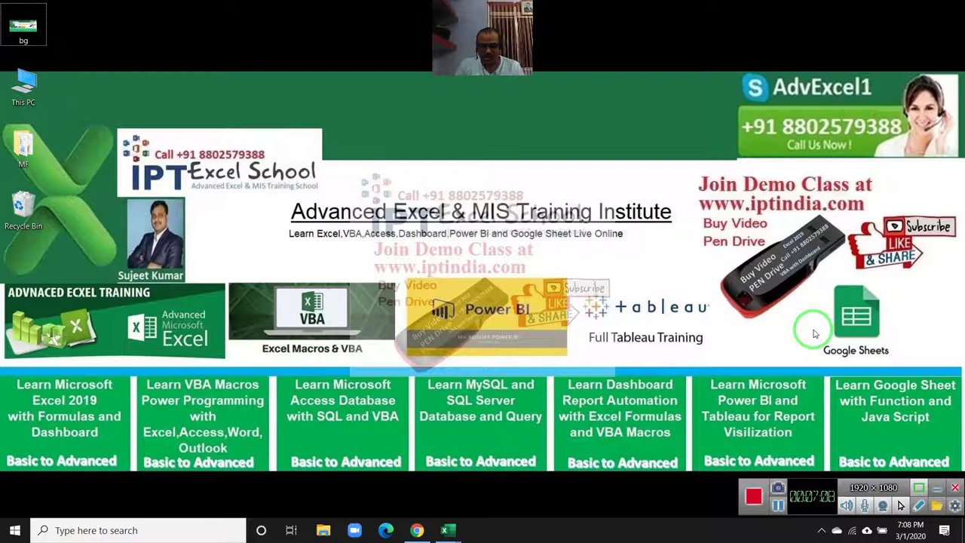
pyautogui.click(778, 505)
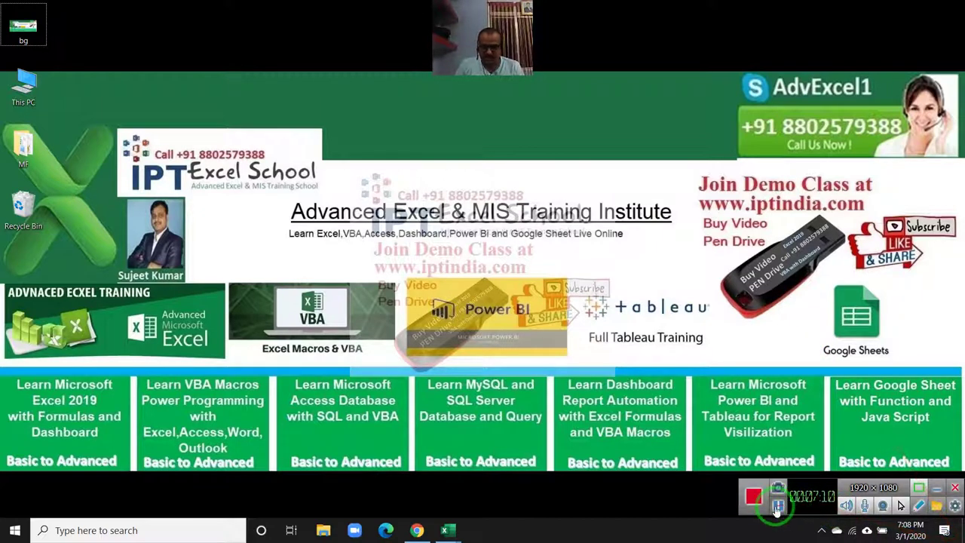